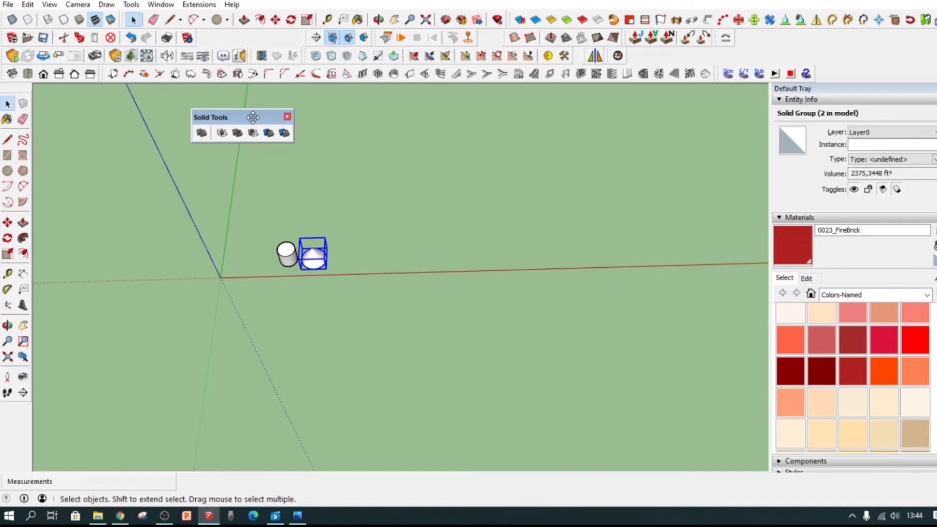
Check the list of available tool sets and reposition the floating Solid Tools set above the cylinder and cone.
right_click(837, 55)
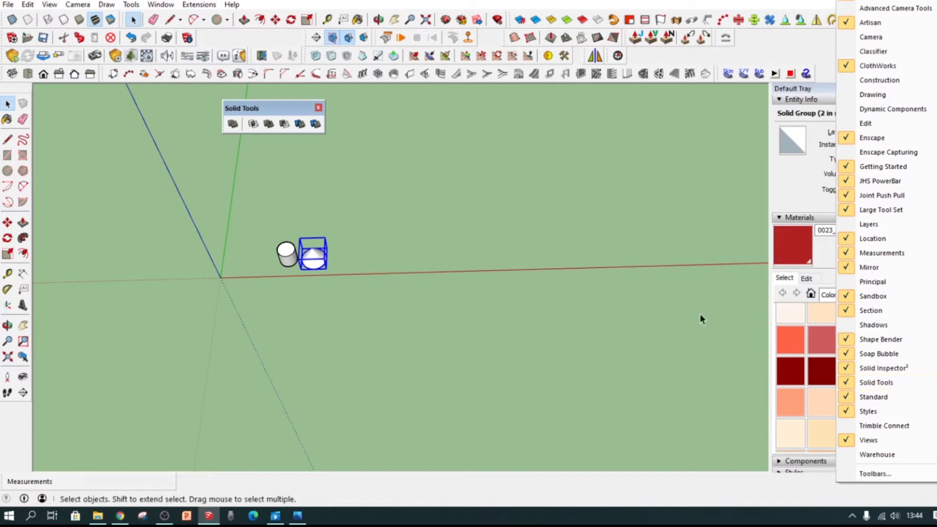
left_click_drag(271, 112, 313, 117)
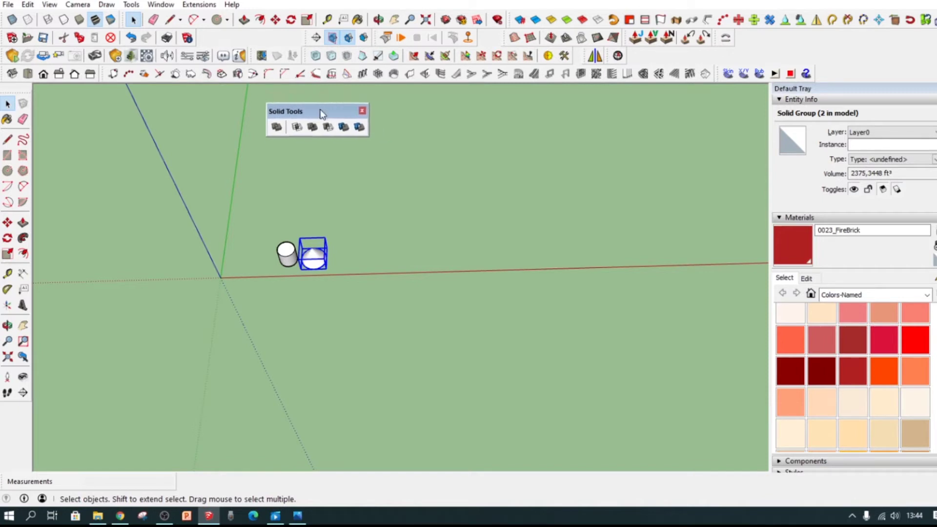
Examine the cylinder and cone groups from several angles, including the cylinder's top face and sides.
scroll(329, 304, "up", 2)
scroll(329, 296, "down", 3)
scroll(346, 184, "up", 3)
scroll(288, 316, "up", 2)
middle_click_drag(289, 316, 401, 308)
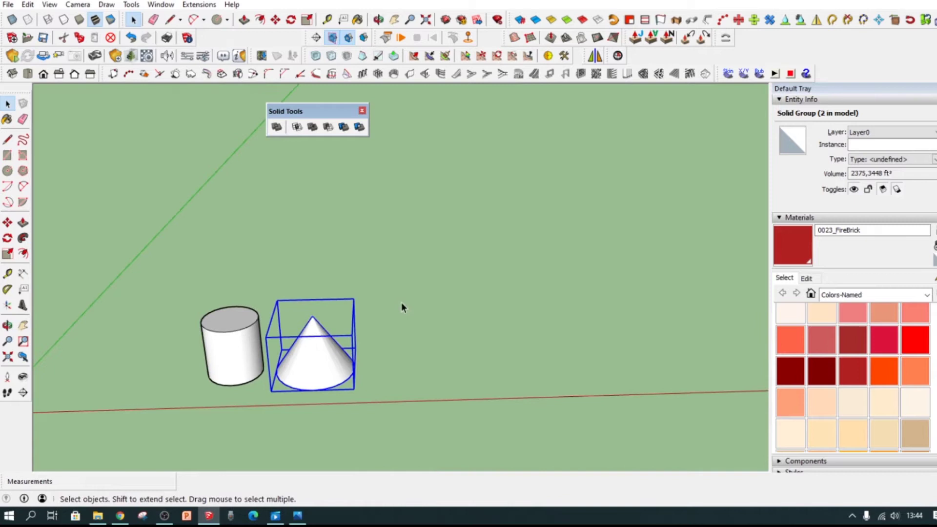
left_click(285, 352)
scroll(289, 371, "up", 3)
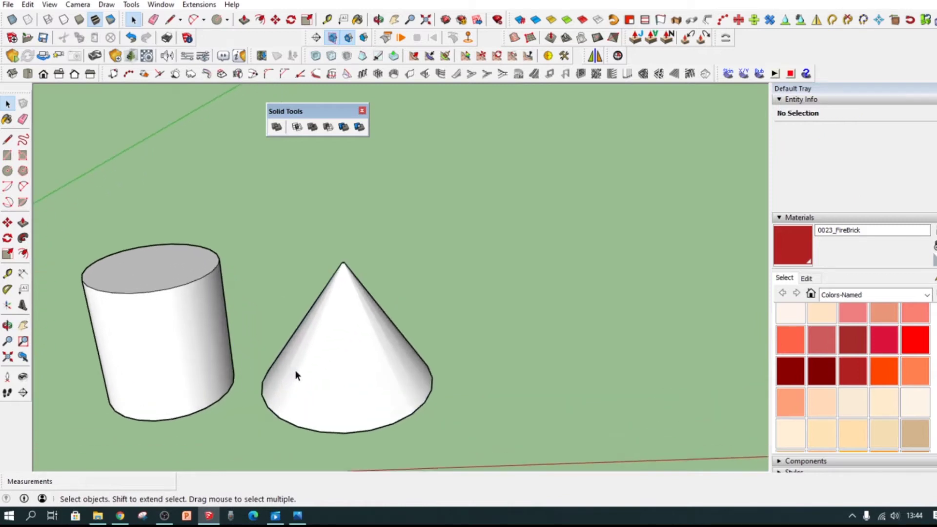
scroll(340, 357, "down", 5)
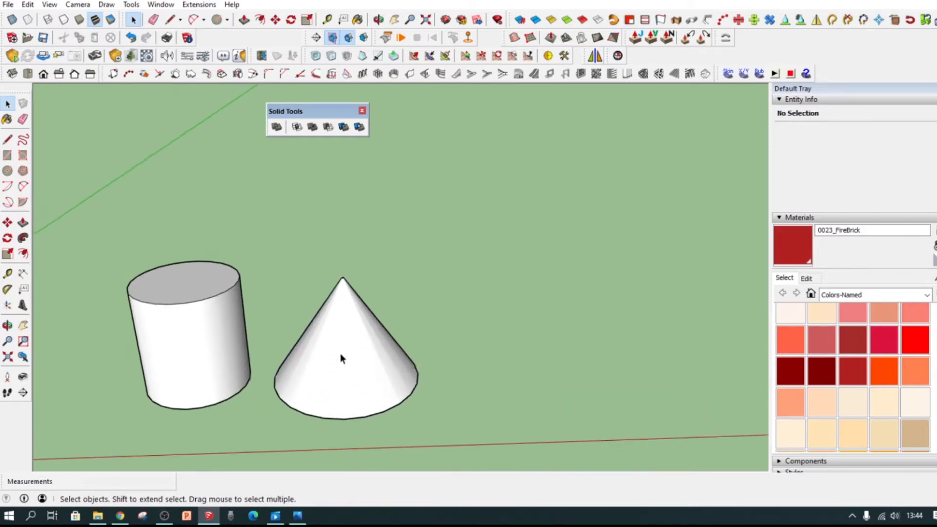
middle_click_drag(341, 356, 314, 383)
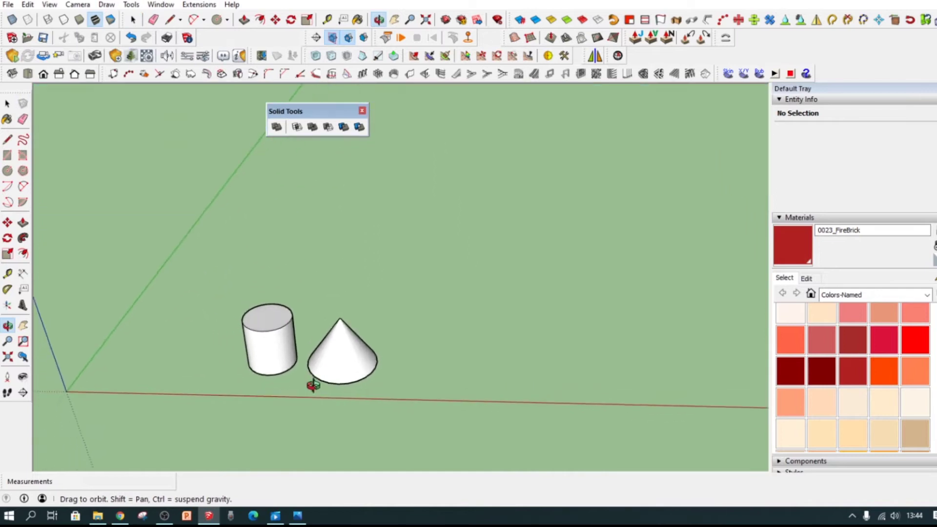
scroll(332, 372, "up", 5)
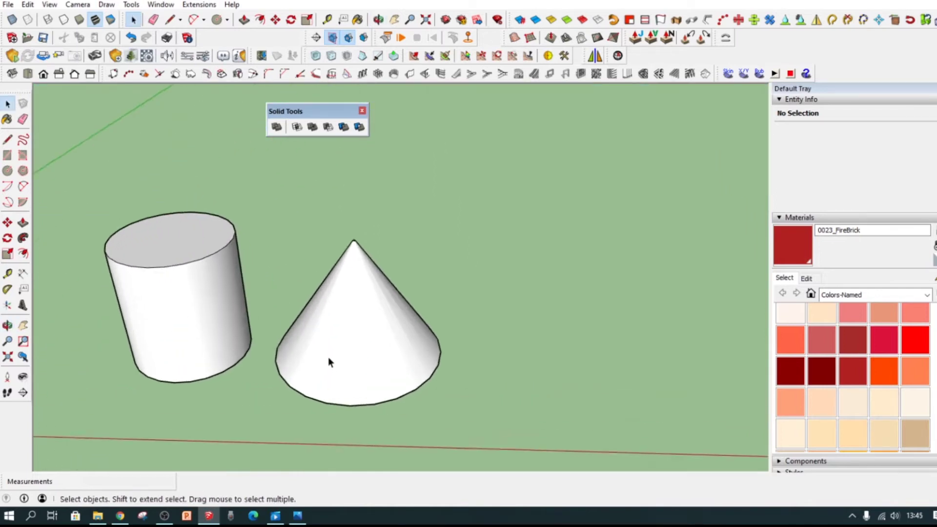
scroll(394, 357, "down", 4)
middle_click_drag(322, 349, 356, 339)
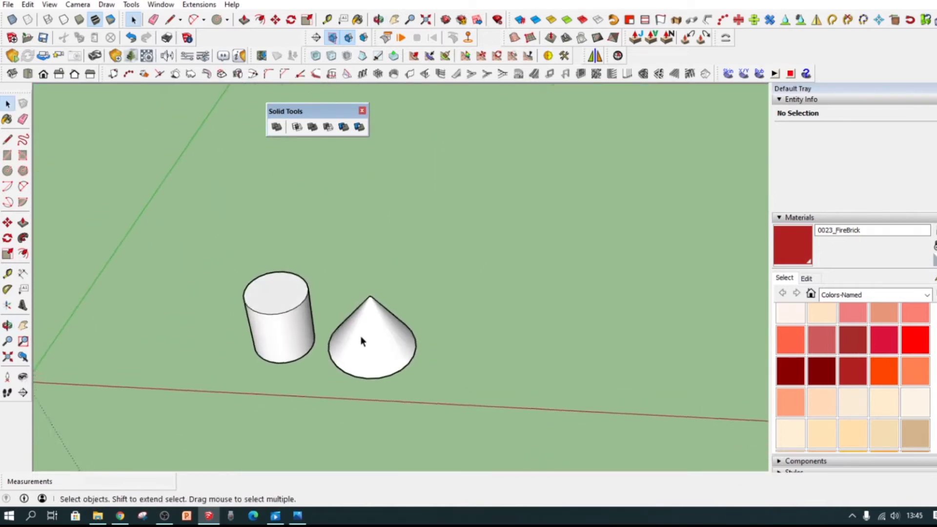
scroll(345, 342, "up", 3)
scroll(380, 353, "down", 2)
scroll(380, 352, "down", 3)
scroll(308, 323, "up", 2)
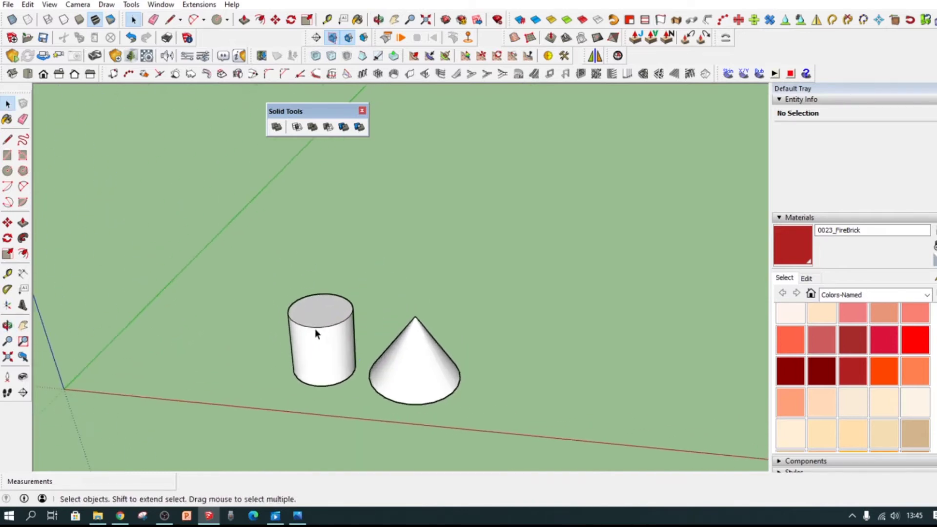
middle_click_drag(327, 345, 387, 224)
scroll(335, 372, "up", 2)
middle_click_drag(335, 372, 460, 280)
scroll(263, 443, "up", 3)
middle_click_drag(264, 443, 311, 337)
scroll(385, 337, "down", 3)
middle_click_drag(409, 359, 195, 381)
middle_click_drag(403, 342, 215, 318)
scroll(467, 317, "up", 4)
middle_click_drag(468, 317, 210, 332)
scroll(424, 359, "down", 4)
middle_click_drag(468, 303, 302, 305)
scroll(438, 296, "up", 3)
middle_click_drag(405, 291, 301, 322)
scroll(348, 324, "down", 4)
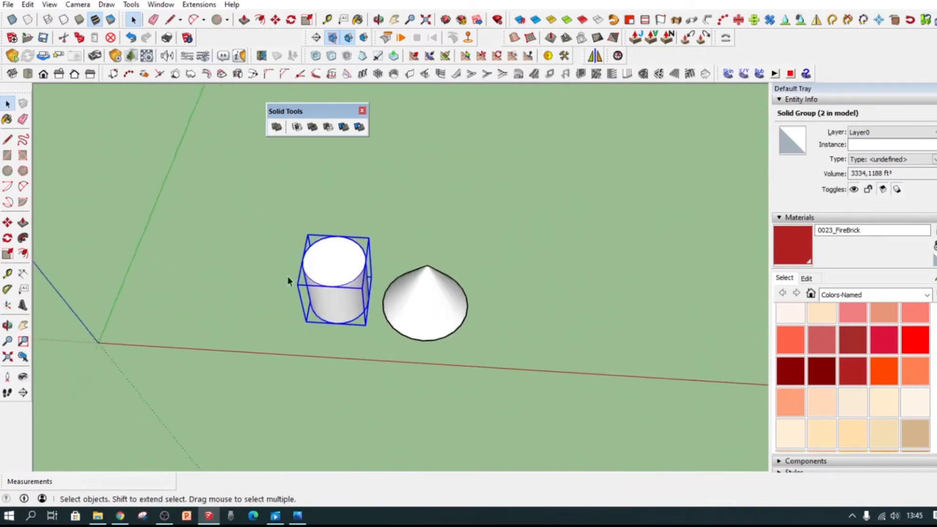
Open the cylinder group, draw a small circle on its top face, delete the inner face to leave a hole, and exit the group.
scroll(348, 247, "up", 5)
middle_click_drag(349, 249, 396, 321)
scroll(398, 322, "down", 2)
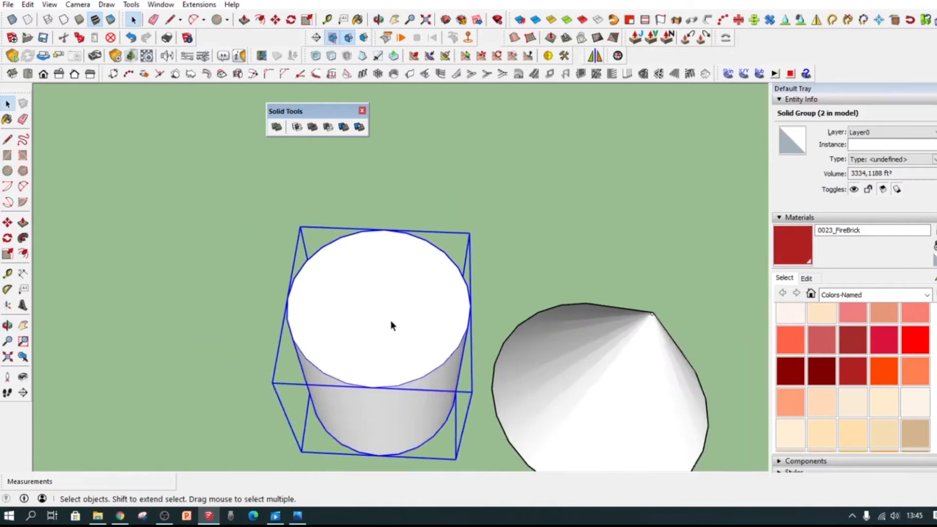
double_click(391, 320)
scroll(388, 318, "up", 2)
left_click(273, 310)
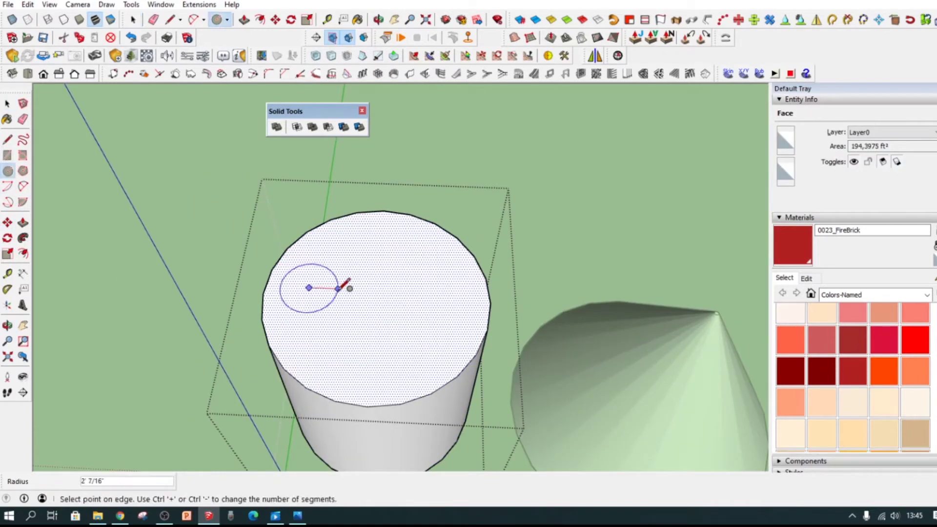
left_click(313, 287)
key("Delete")
scroll(186, 268, "down", 3)
left_click(178, 262)
scroll(196, 262, "down", 3)
scroll(348, 310, "up", 5)
middle_click_drag(238, 263, 354, 217)
scroll(389, 270, "down", 3)
middle_click_drag(389, 270, 391, 285)
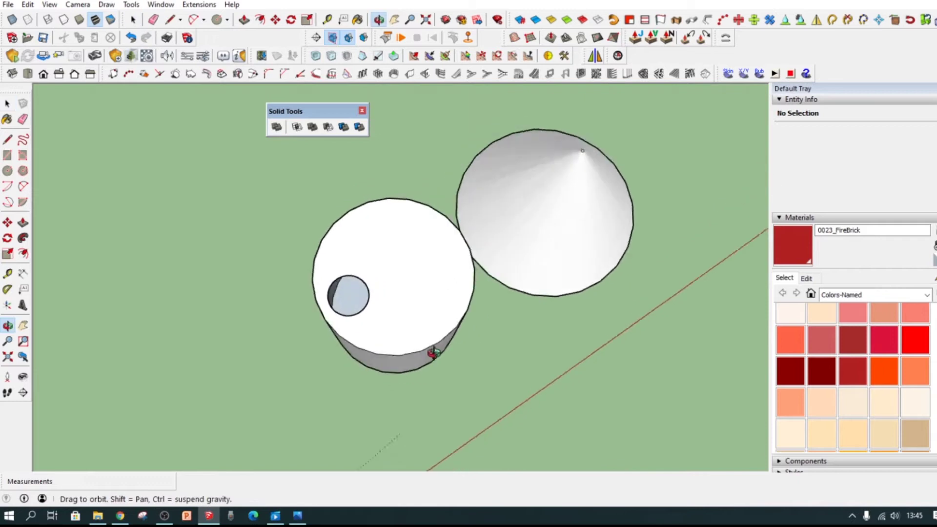
Undo the circular hole in the cylinder's top face and leave group editing.
scroll(391, 285, "up", 3)
double_click(395, 288)
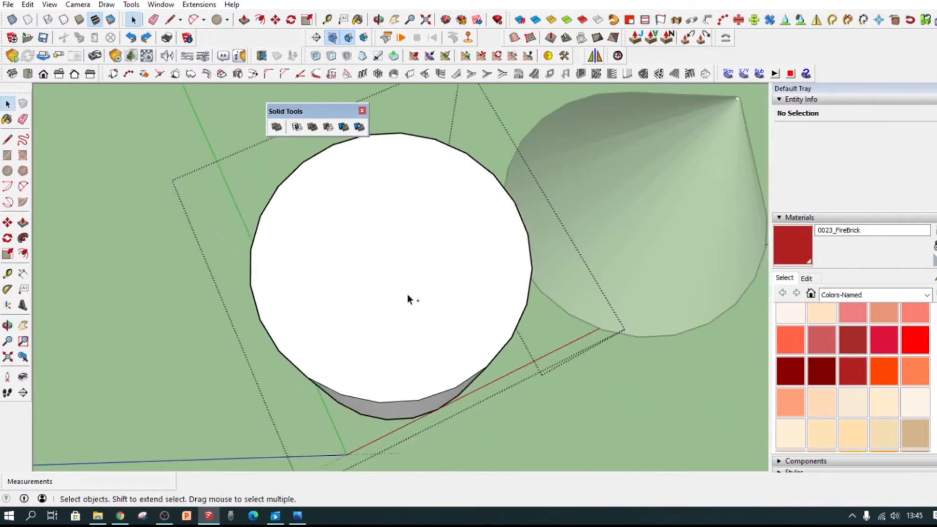
scroll(371, 286, "down", 3)
scroll(124, 268, "down", 3)
middle_click_drag(510, 344, 391, 244)
left_click(200, 202)
scroll(351, 250, "down", 3)
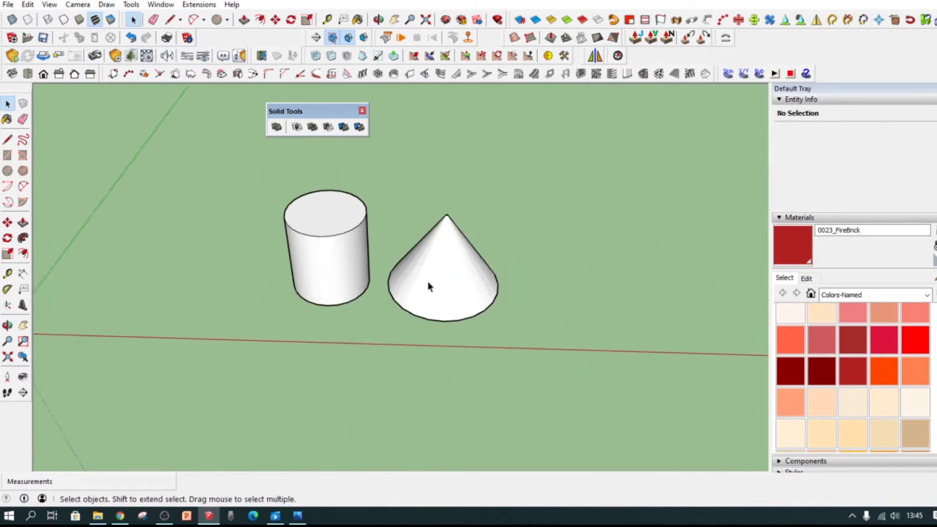
Reposition the floating Solid Tools set over the empty area above the two solids.
scroll(427, 286, "down", 3)
scroll(429, 199, "down", 3)
scroll(411, 185, "up", 2)
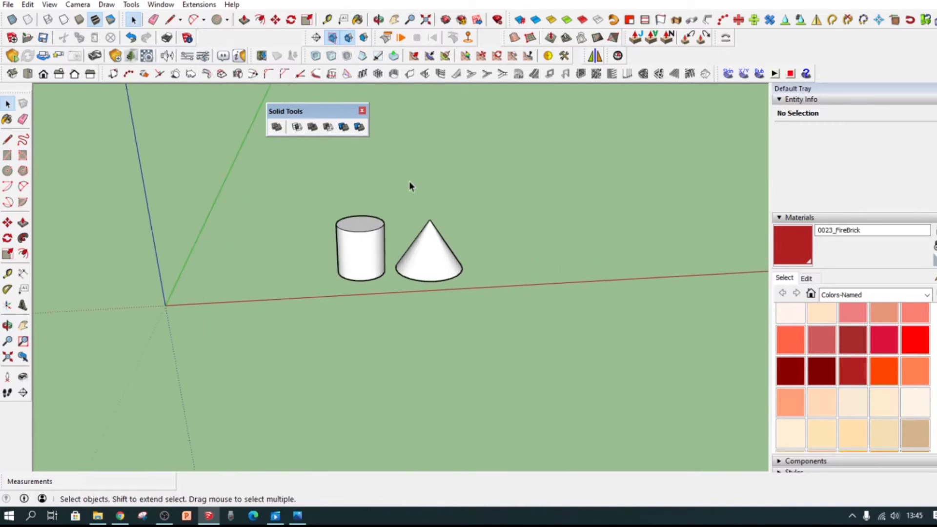
scroll(351, 184, "up", 4)
left_click_drag(340, 112, 443, 119)
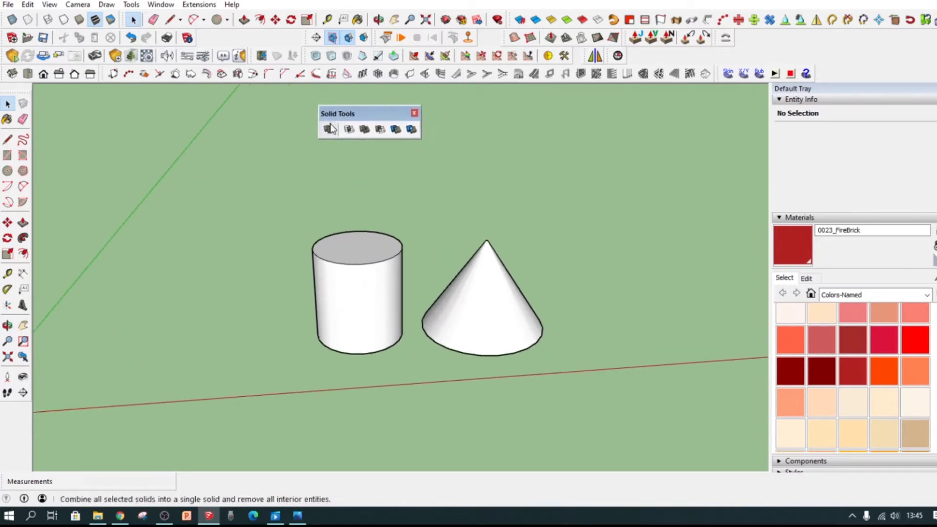
scroll(385, 236, "up", 3)
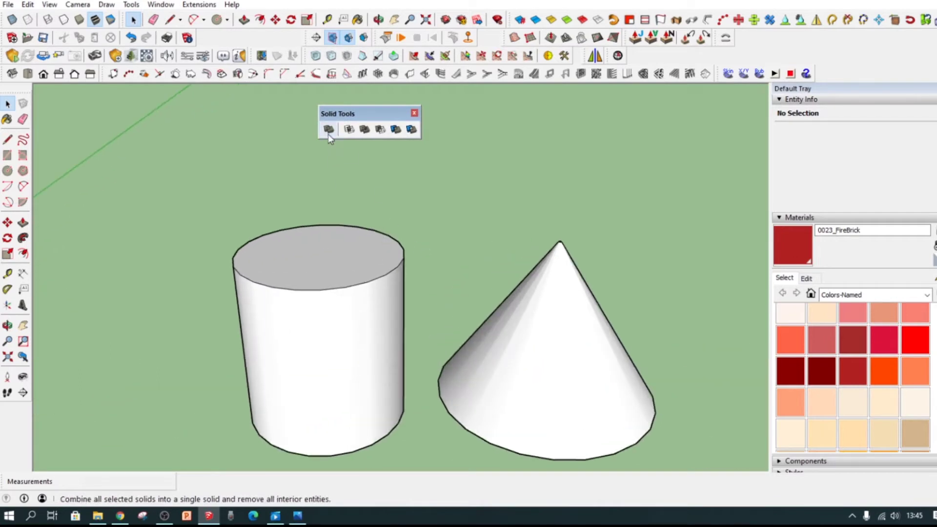
Select the cylinder and the cone in turn to check that each is a solid group, and clear the selection.
scroll(381, 273, "down", 3)
middle_click_drag(381, 273, 378, 344)
scroll(429, 287, "up", 3)
scroll(378, 295, "up", 3)
scroll(356, 298, "down", 3)
middle_click_drag(356, 297, 369, 273)
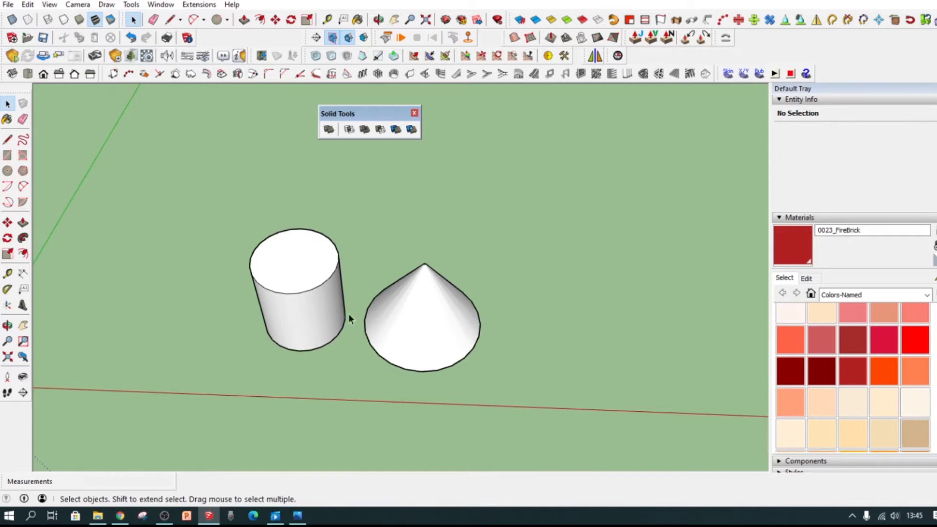
middle_click_drag(320, 318, 341, 308)
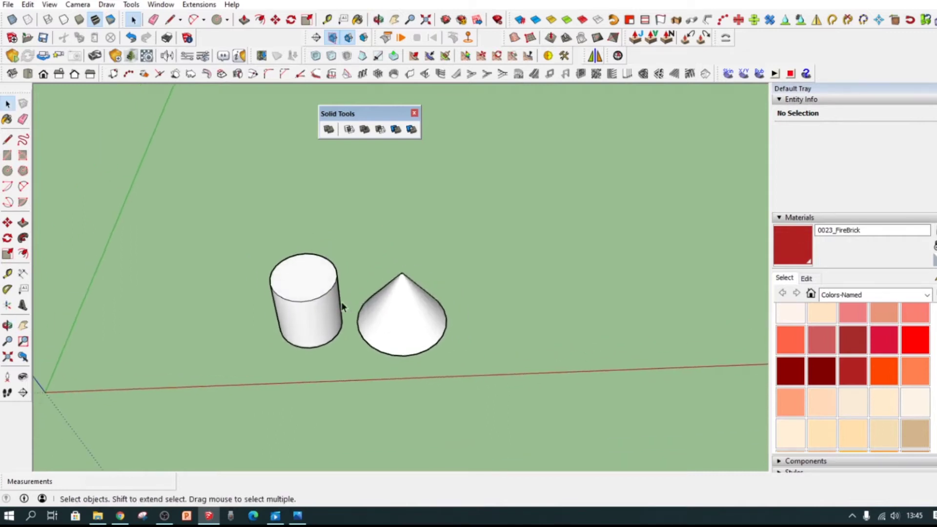
left_click(337, 309)
left_click(376, 328)
left_click(329, 319)
left_click(403, 327)
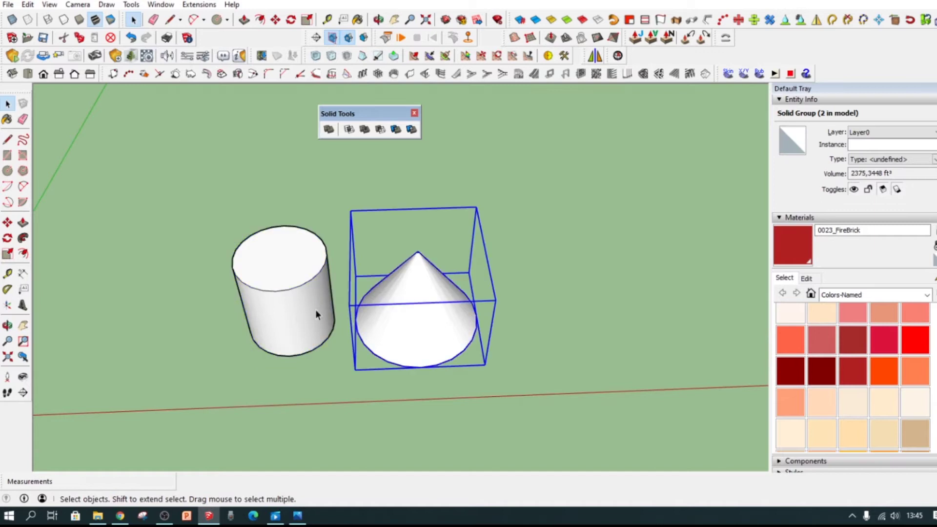
left_click(315, 310)
scroll(397, 326, "up", 2)
middle_click_drag(396, 326, 430, 150)
middle_click_drag(268, 251, 382, 284)
scroll(364, 224, "up", 2)
left_click(361, 225)
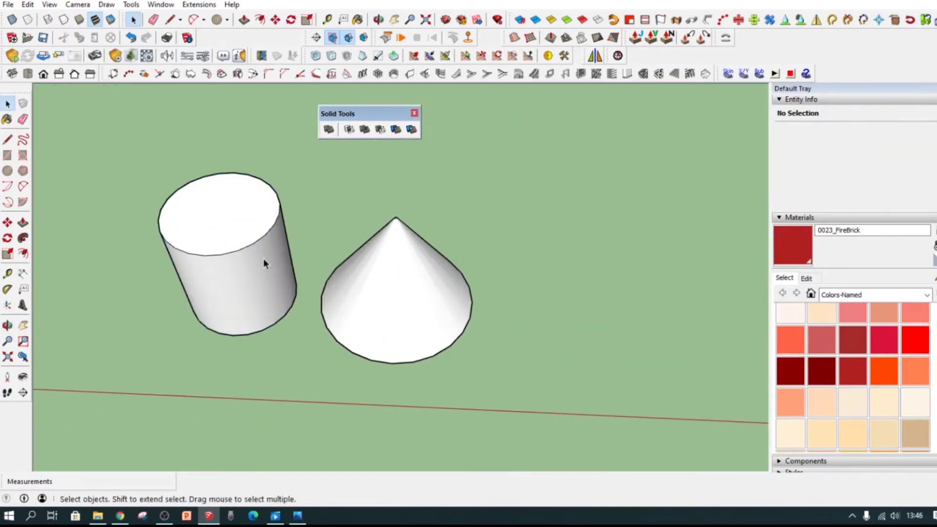
Move the cylinder along the red axis toward the cone so that the two solids overlap.
left_click(256, 261)
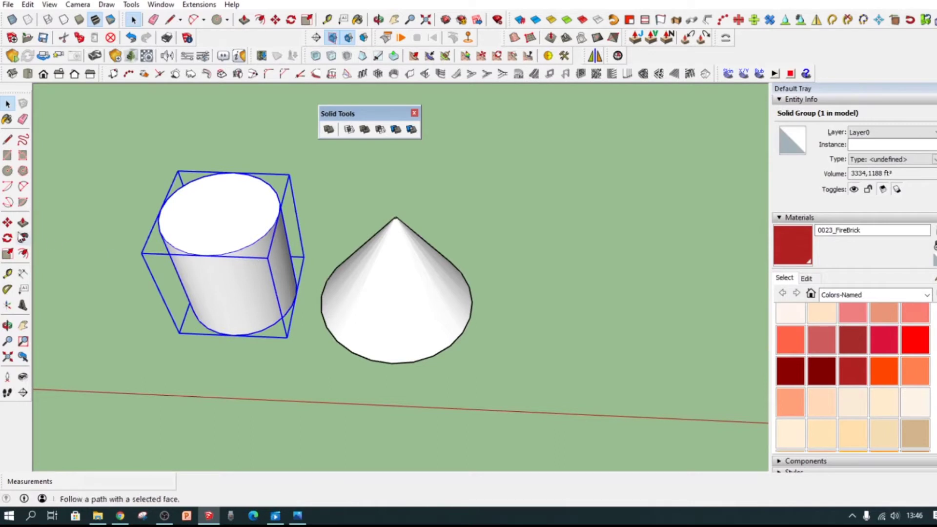
left_click(8, 225)
scroll(273, 284, "up", 1)
left_click(291, 280)
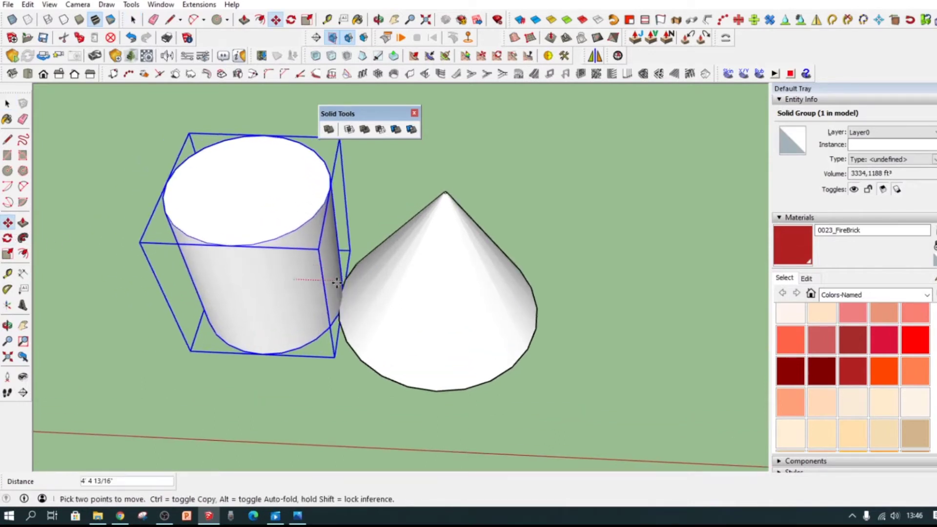
left_click(399, 289)
Move the cylinder down a short distance along the blue axis.
middle_click_drag(383, 306, 368, 171)
scroll(337, 280, "up", 2)
middle_click_drag(337, 280, 297, 262)
left_click(297, 262)
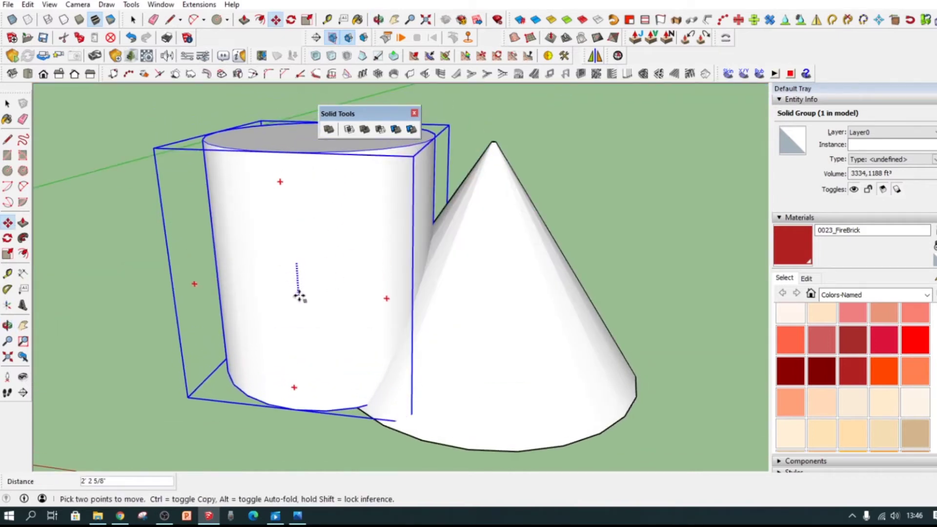
left_click(299, 317)
middle_click_drag(320, 337, 289, 388)
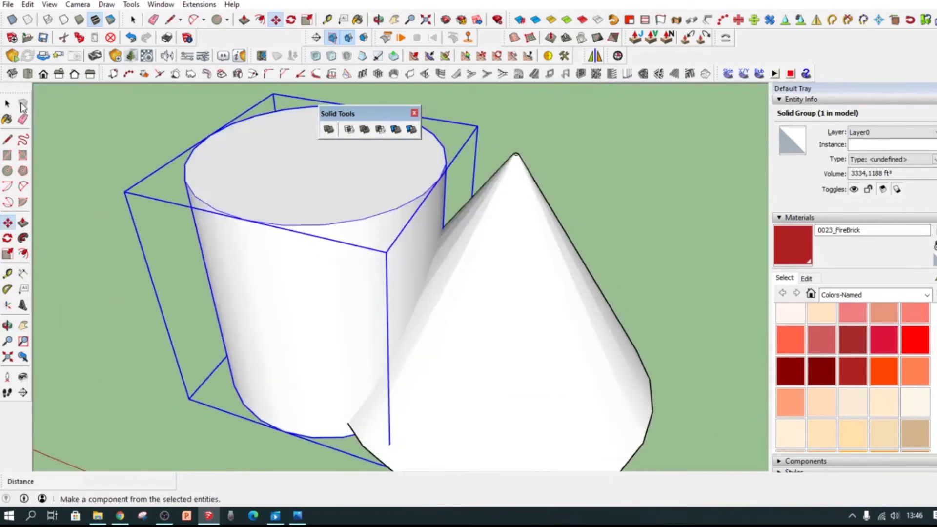
Deselect the cylinder and examine where it overlaps the cone from several angles.
left_click(8, 104)
scroll(319, 205, "down", 5)
middle_click_drag(322, 220, 415, 288)
left_click(524, 266)
middle_click_drag(346, 258, 583, 294)
scroll(324, 248, "down", 2)
middle_click_drag(323, 248, 338, 154)
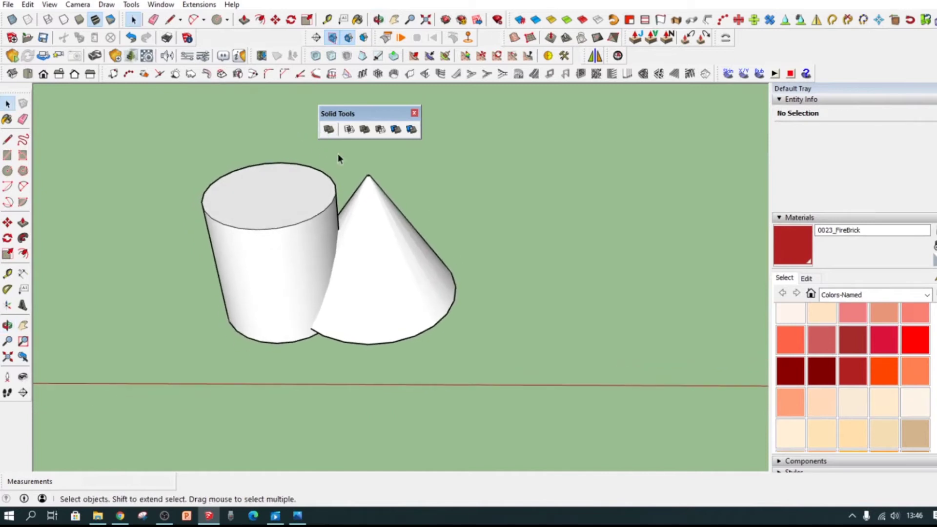
scroll(338, 156, "up", 3)
middle_click_drag(339, 212, 421, 304)
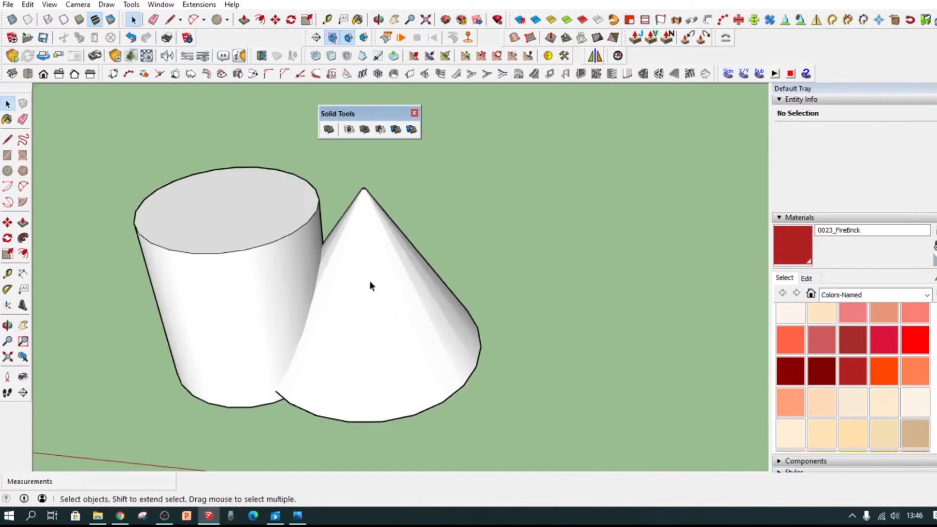
scroll(370, 286, "down", 3)
middle_click_drag(490, 341, 396, 286)
middle_click_drag(354, 344, 381, 253)
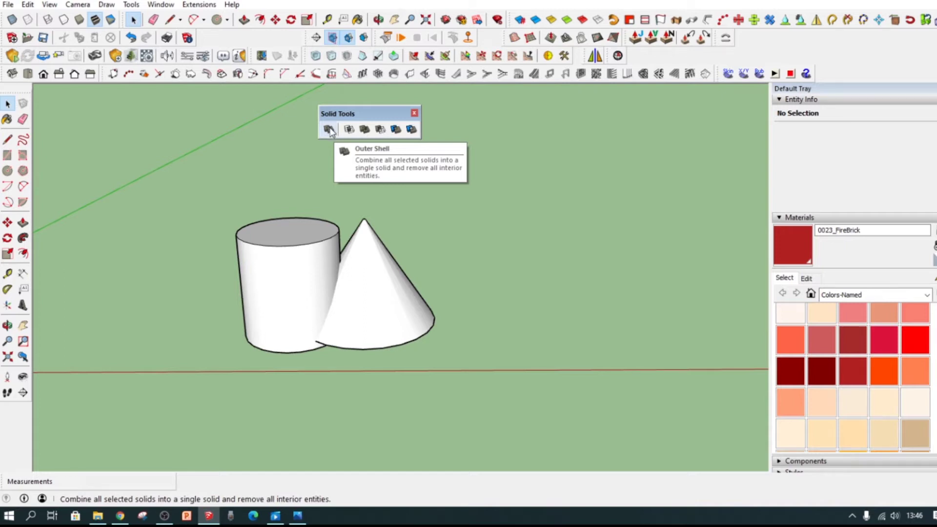
Combine the cylinder and the cone into a single solid with Outer Shell, picking the cylinder first.
left_click(330, 131)
scroll(321, 196, "down", 2)
middle_click_drag(323, 230, 339, 288)
scroll(344, 251, "up", 4)
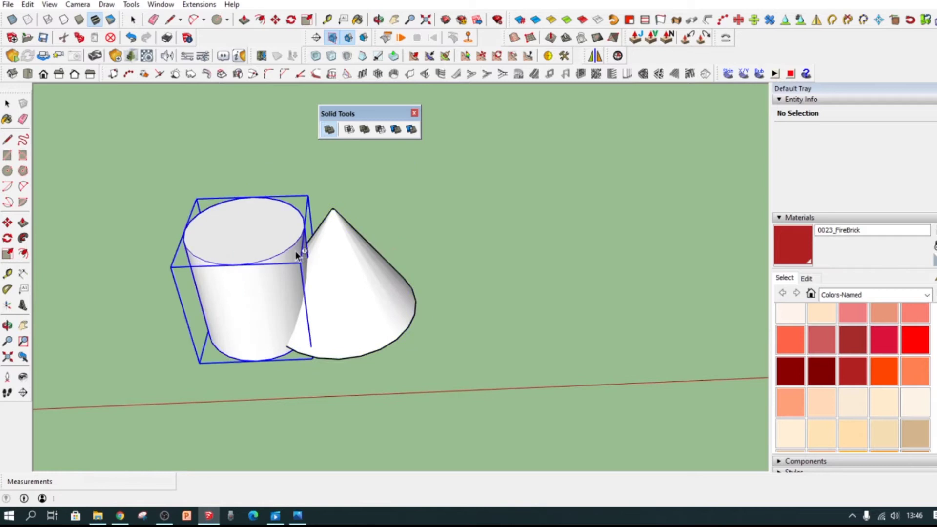
middle_click_drag(295, 250, 322, 239)
scroll(323, 232, "up", 3)
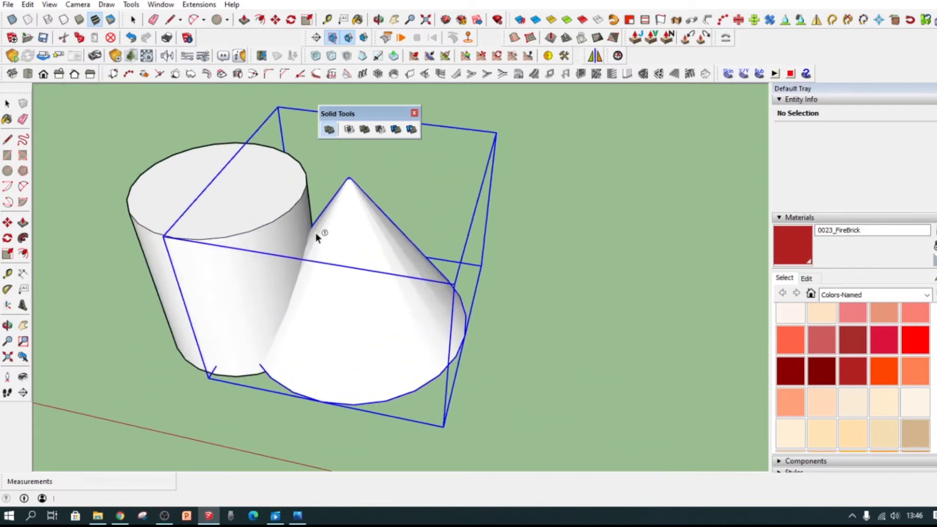
left_click(289, 234)
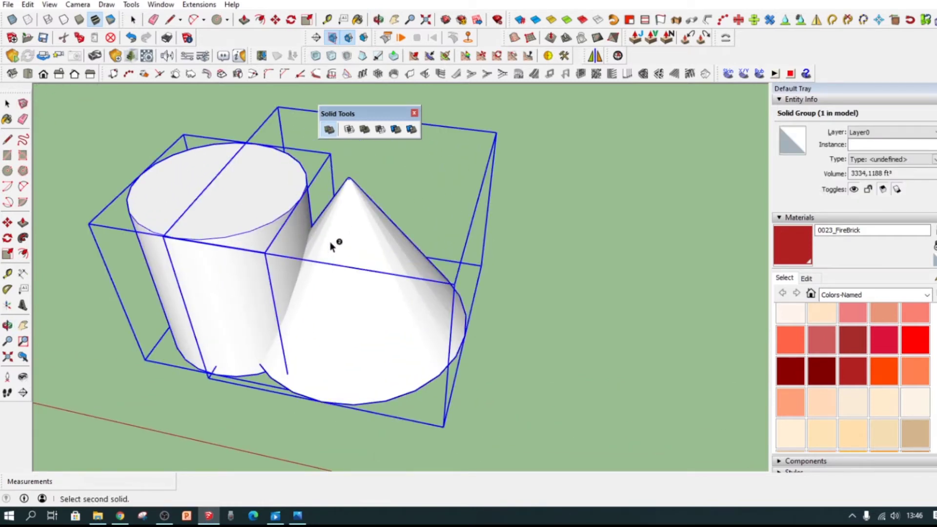
left_click(349, 252)
scroll(336, 229, "down", 2)
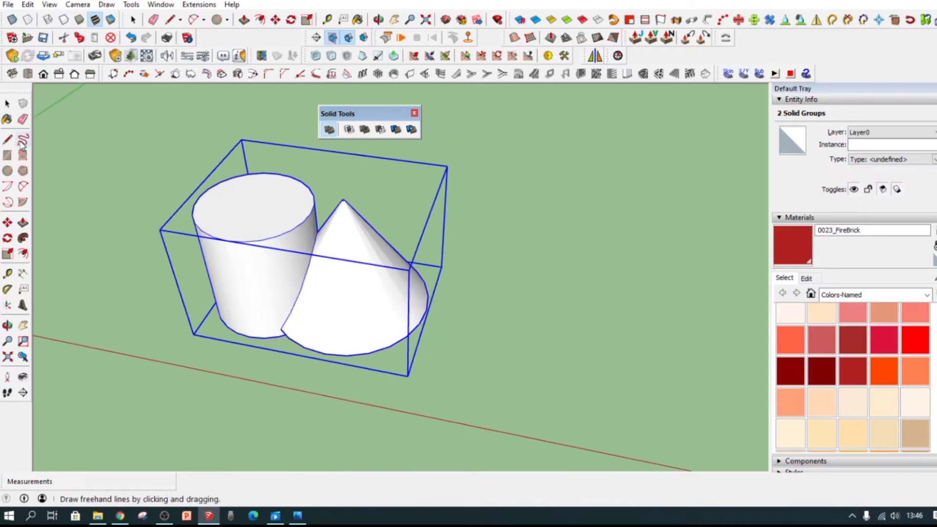
Deselect the combined solid and examine the seam between its cylinder and cone parts.
left_click(176, 228)
scroll(322, 256, "up", 2)
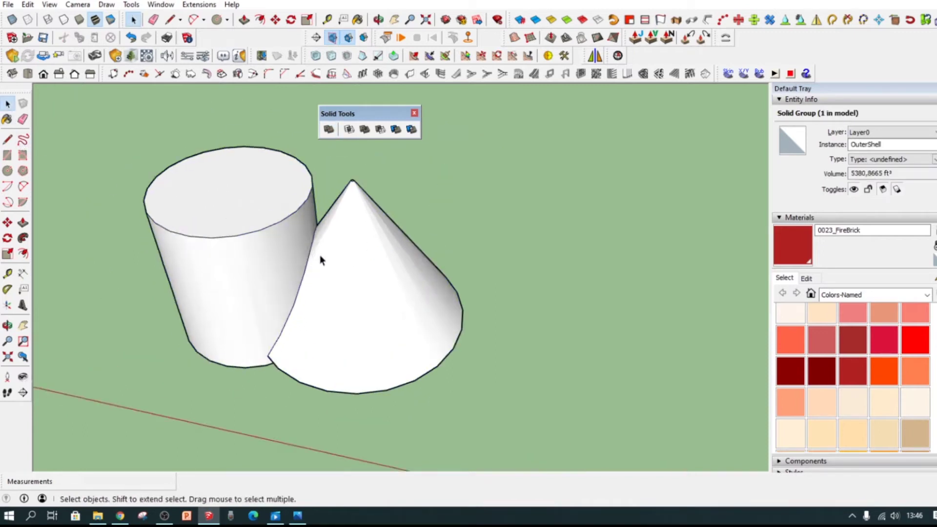
middle_click_drag(321, 258, 433, 58)
scroll(268, 322, "up", 2)
middle_click_drag(268, 323, 199, 369)
scroll(249, 235, "down", 3)
middle_click_drag(249, 235, 252, 168)
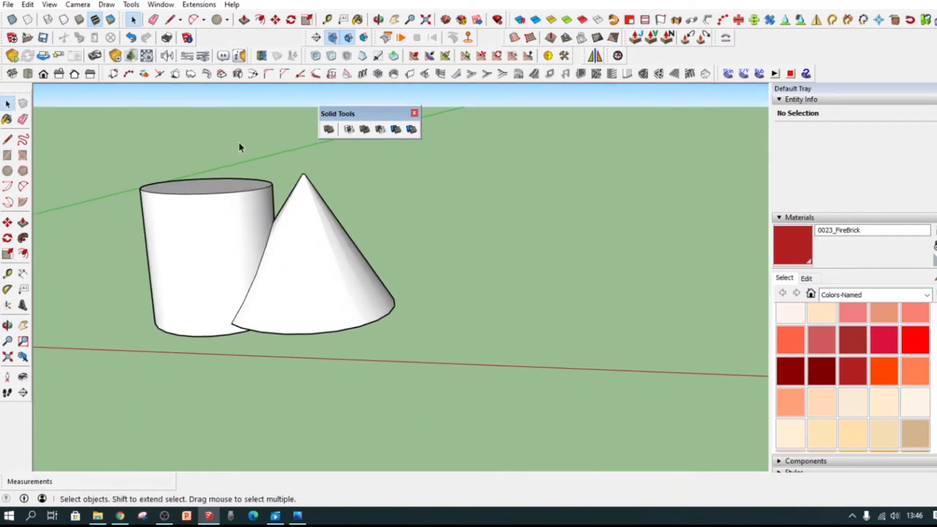
Cut the combined solid with a vertical section plane, examine its interior, and undo the section plane.
left_click(319, 39)
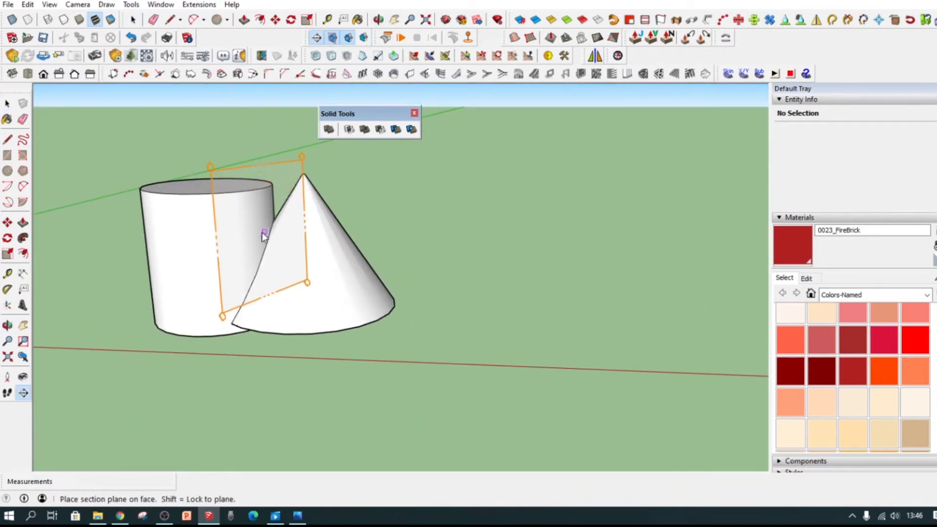
middle_click_drag(256, 218, 439, 230)
left_click(259, 230)
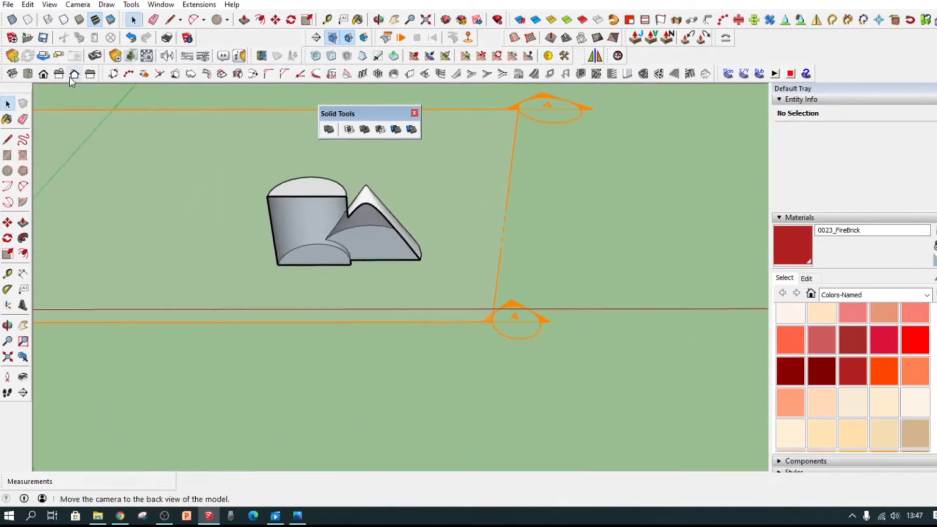
key("ctrl+z")
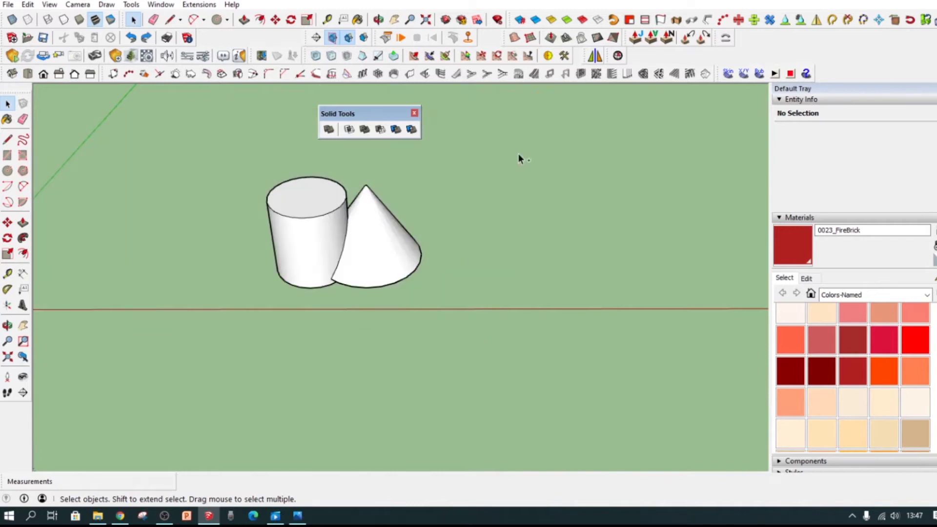
Undo the Outer Shell and move the separate cone about 8' 6" away from the cylinder, leaving nothing selected.
middle_click_drag(401, 214, 333, 264)
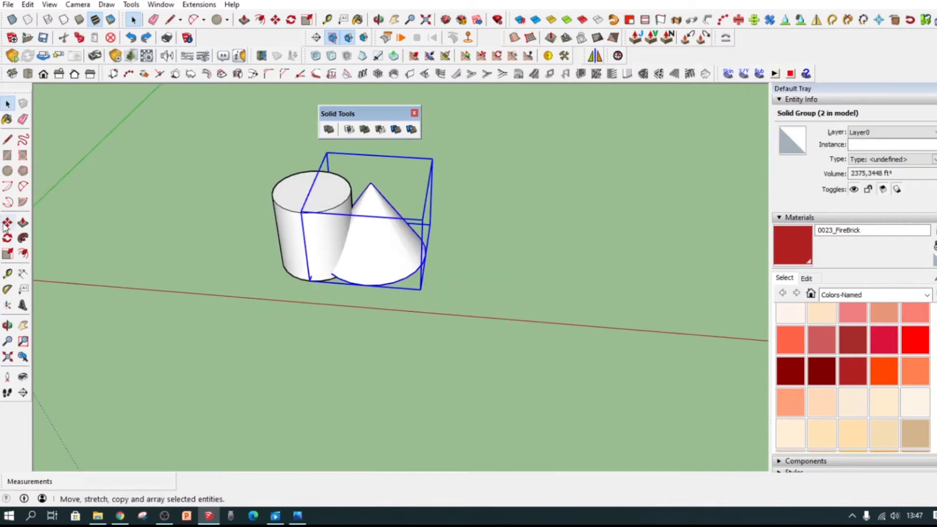
left_click(379, 253)
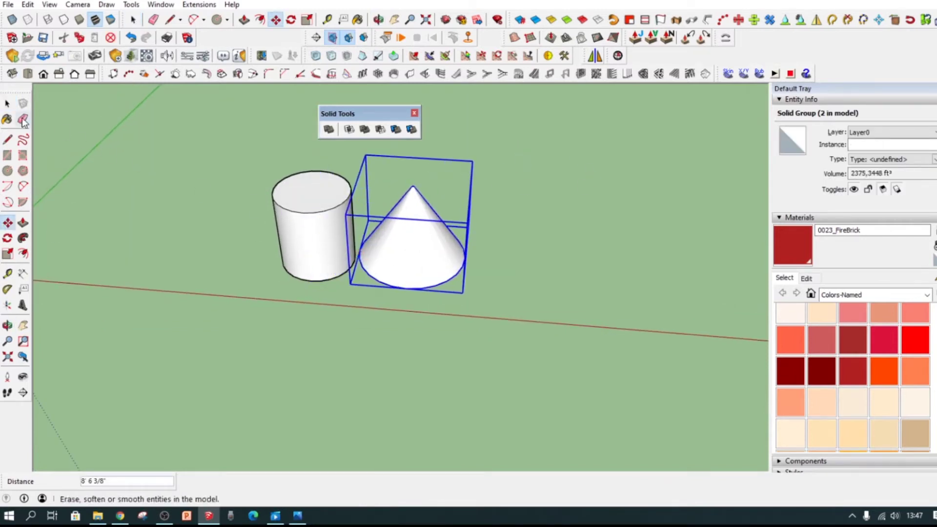
scroll(385, 210, "up", 5)
scroll(381, 253, "down", 2)
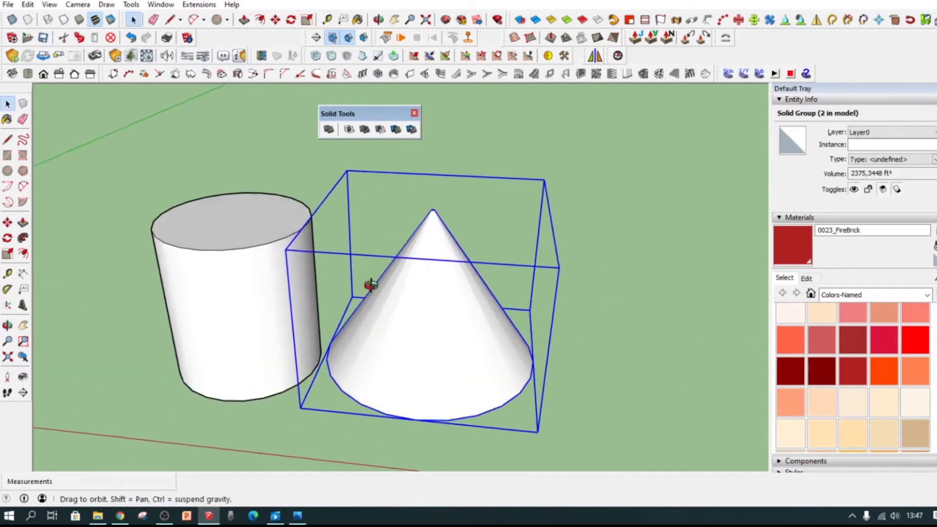
left_click(598, 201)
middle_click_drag(477, 362, 387, 274)
scroll(429, 279, "down", 3)
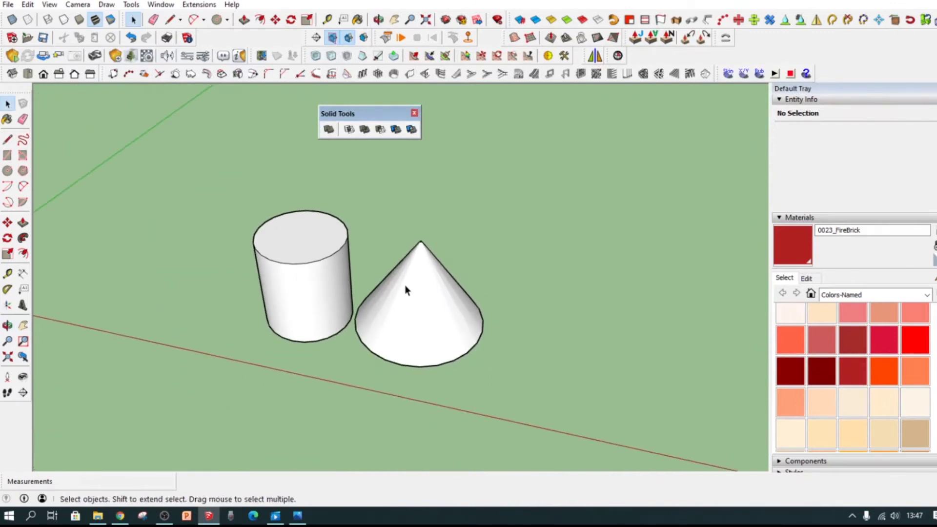
Select only the cone and move it back toward the cylinder until the two solids overlap.
scroll(405, 283, "up", 2)
left_click(415, 318)
middle_click_drag(415, 317, 376, 277)
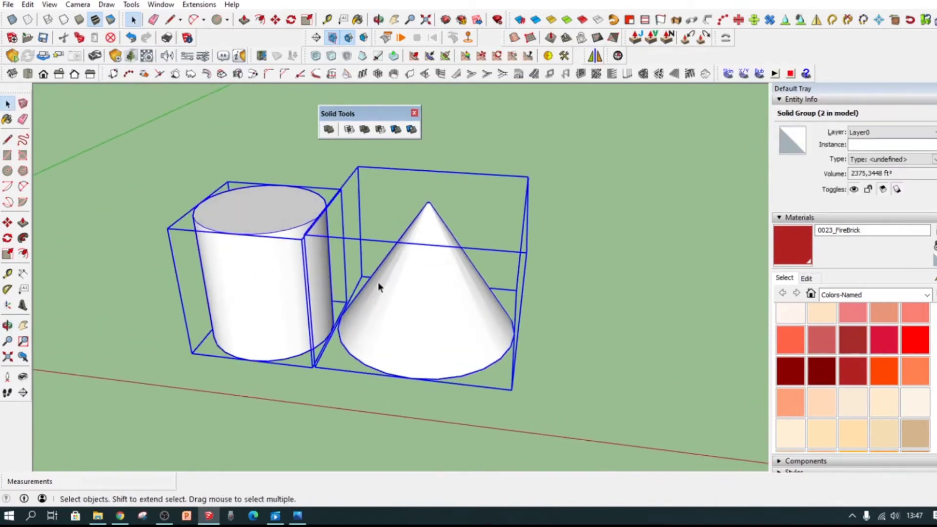
scroll(446, 298, "up", 1)
middle_click_drag(456, 283, 433, 308)
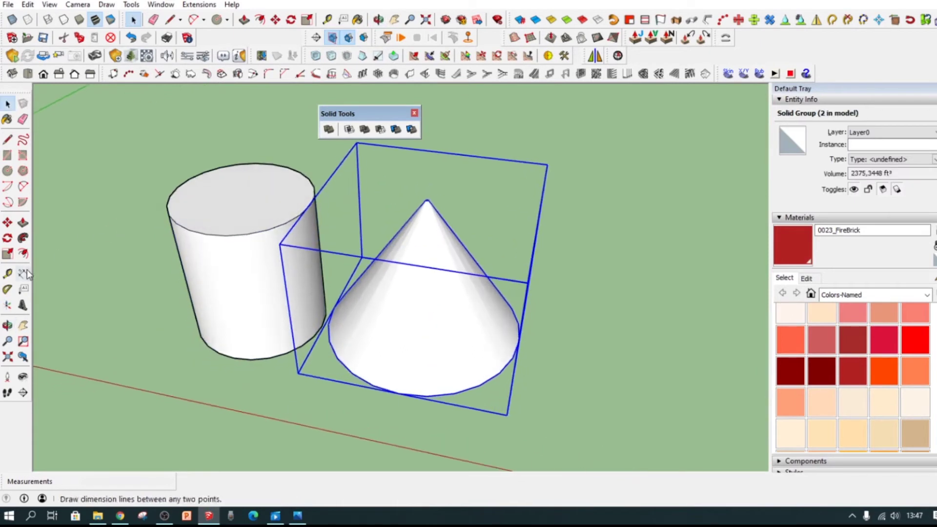
middle_click_drag(371, 274, 508, 314)
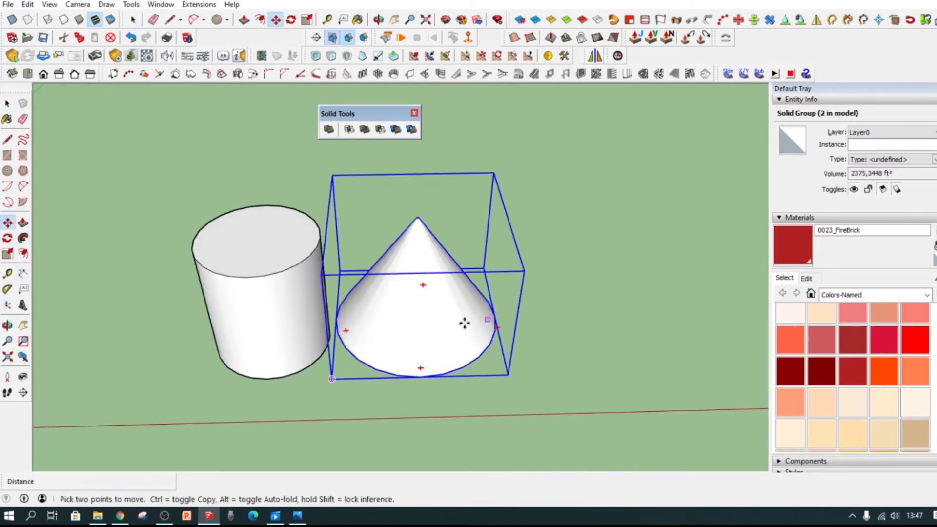
left_click(447, 324)
left_click(382, 324)
middle_click_drag(383, 324, 197, 221)
Deselect the cone and examine its overlap with the cylinder from below and from above.
left_click(8, 104)
middle_click_drag(140, 175, 273, 222)
left_click(488, 324)
scroll(324, 307, "up", 2)
middle_click_drag(323, 304, 193, 314)
scroll(314, 293, "up", 2)
middle_click_drag(245, 257, 333, 235)
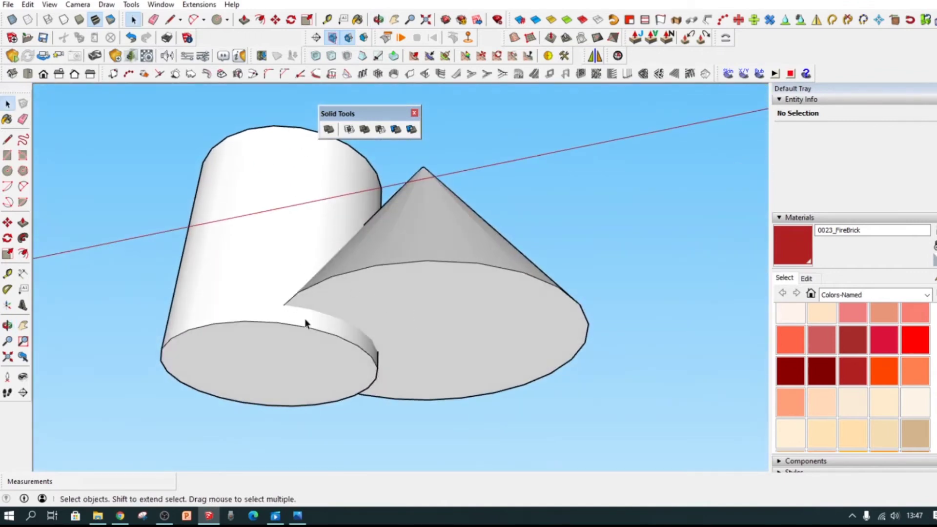
middle_click_drag(332, 297, 320, 306)
middle_click_drag(74, 260, 435, 324)
scroll(397, 310, "down", 3)
scroll(407, 294, "up", 5)
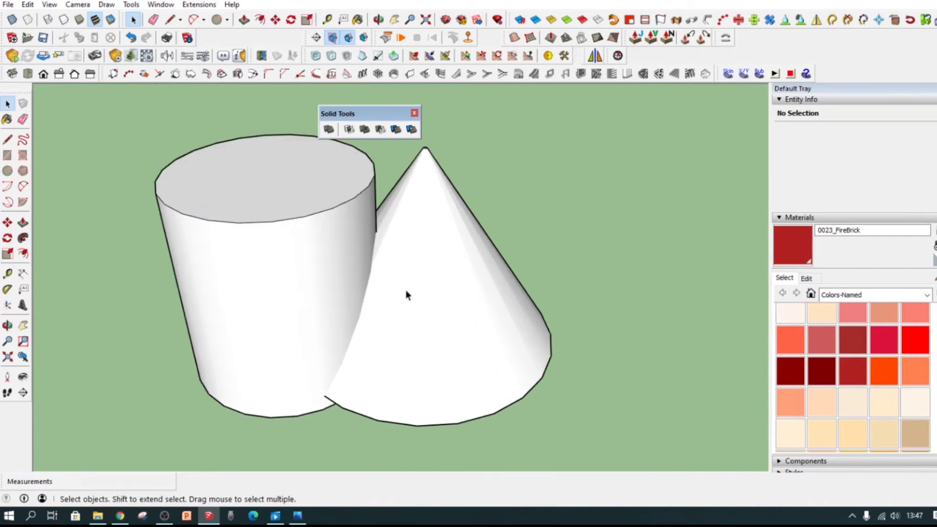
Keep only the shared volume of the cylinder and the cone with Intersect, picking the cylinder first, and view the deselected result.
left_click(348, 130)
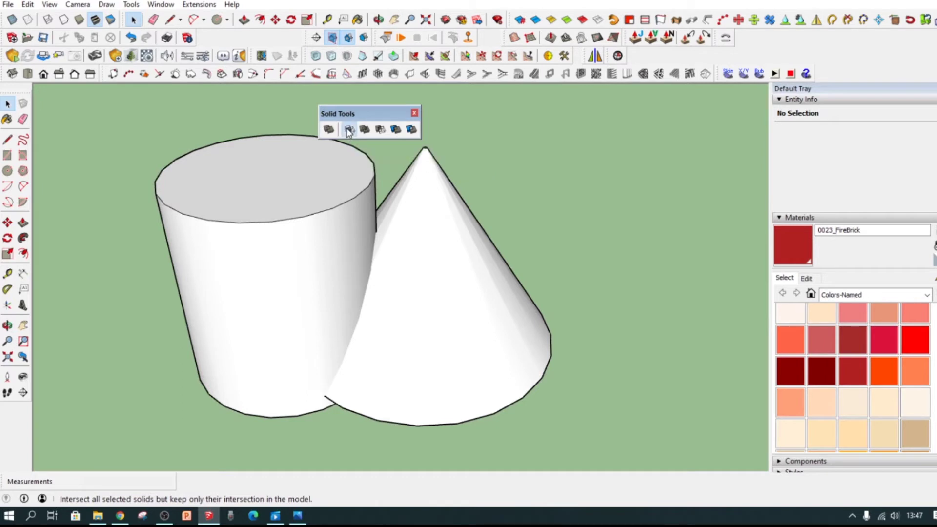
left_click(287, 235)
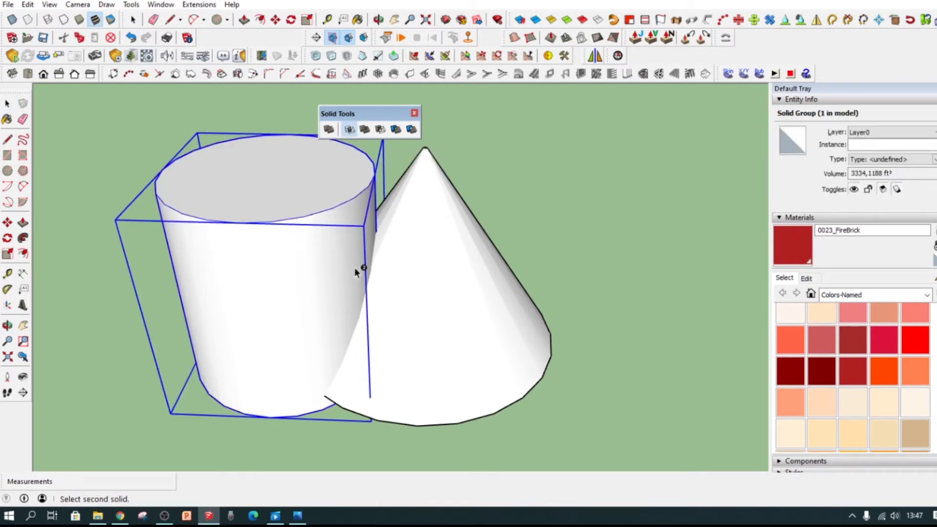
left_click(362, 286)
mouse_move(361, 285)
middle_mouse_down()
mouse_move(203, 271)
mouse_move(447, 367)
mouse_move(224, 309)
mouse_move(387, 238)
mouse_move(470, 350)
mouse_move(371, 293)
middle_mouse_up()
middle_click_drag(341, 244, 130, 203)
left_click(368, 235)
middle_click_drag(368, 234, 278, 357)
scroll(277, 353, "down", 5)
middle_click_drag(273, 318, 261, 376)
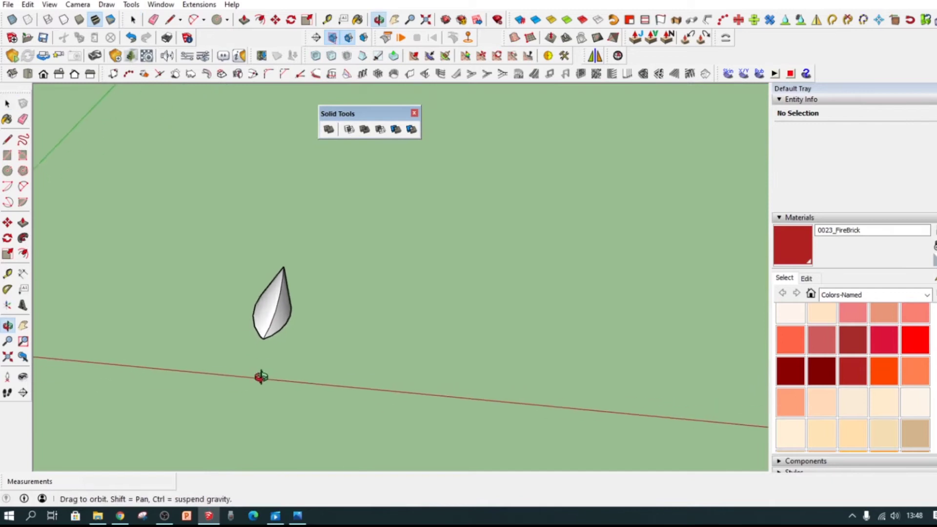
Undo the Intersect operation on the cylinder and the cone.
key("ctrl+z")
key("ctrl+z")
key("ctrl+z")
key("ctrl+z")
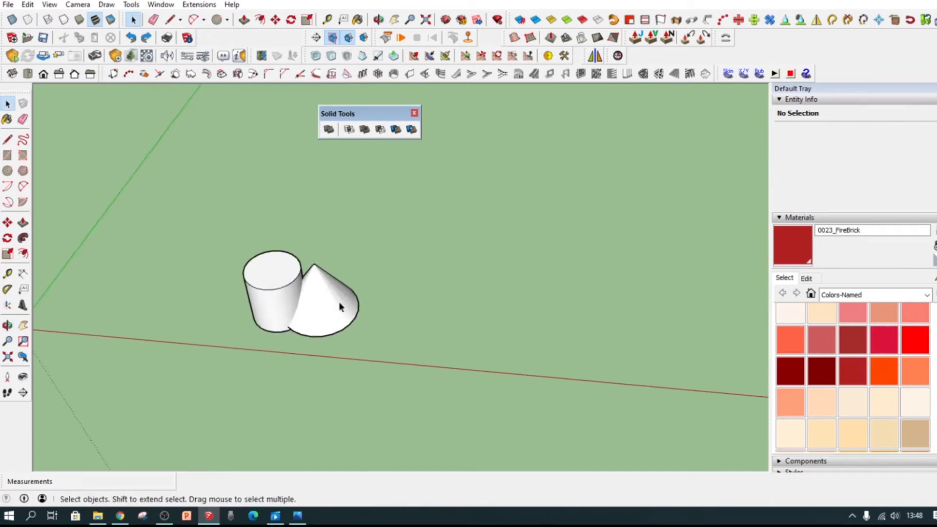
Select the cone, move it about 3' 3" farther into the cylinder, and deselect it.
scroll(323, 291, "up", 2)
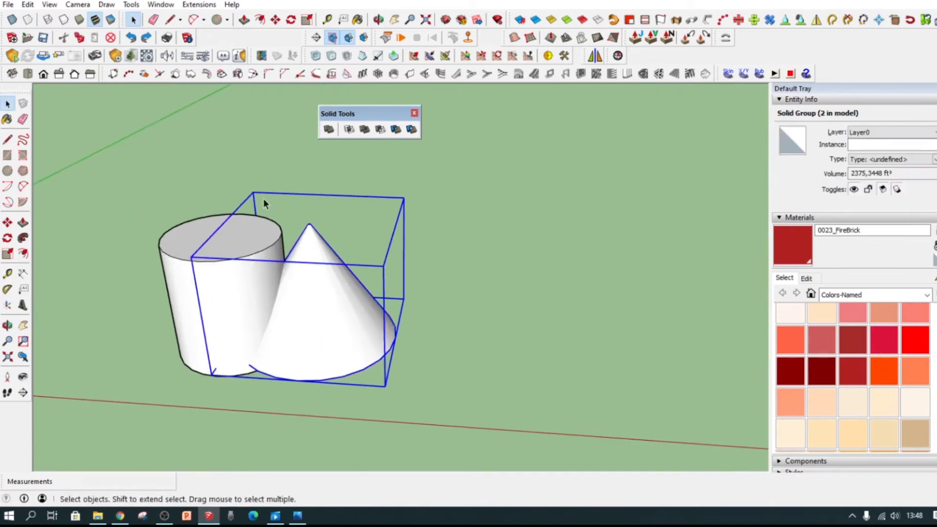
scroll(294, 283, "up", 1)
middle_click_drag(294, 282, 314, 337)
left_click(7, 223)
left_click(315, 338)
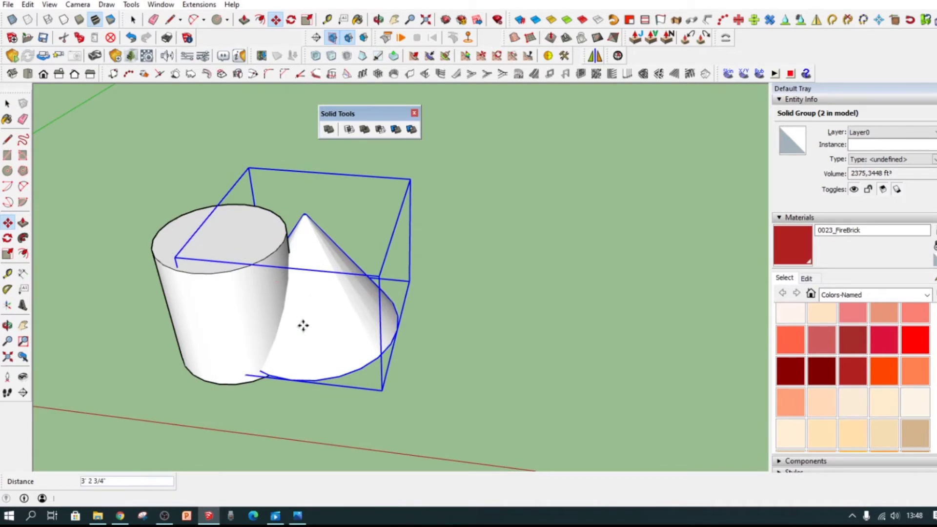
left_click(263, 375)
middle_click_drag(264, 375, 482, 303)
key("space")
middle_click_drag(378, 271, 326, 140)
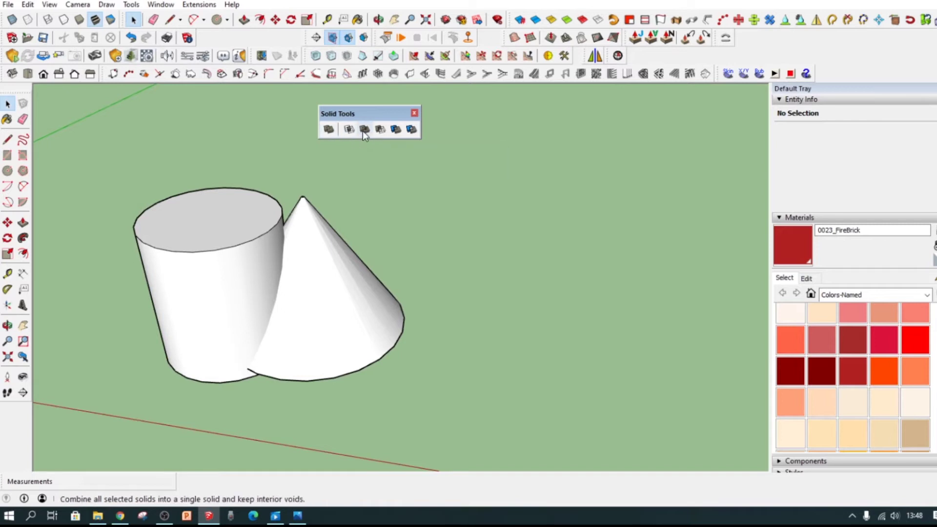
Combine the cone and the cylinder into a single solid with Union, picking the cone first.
middle_click_drag(341, 189, 332, 198)
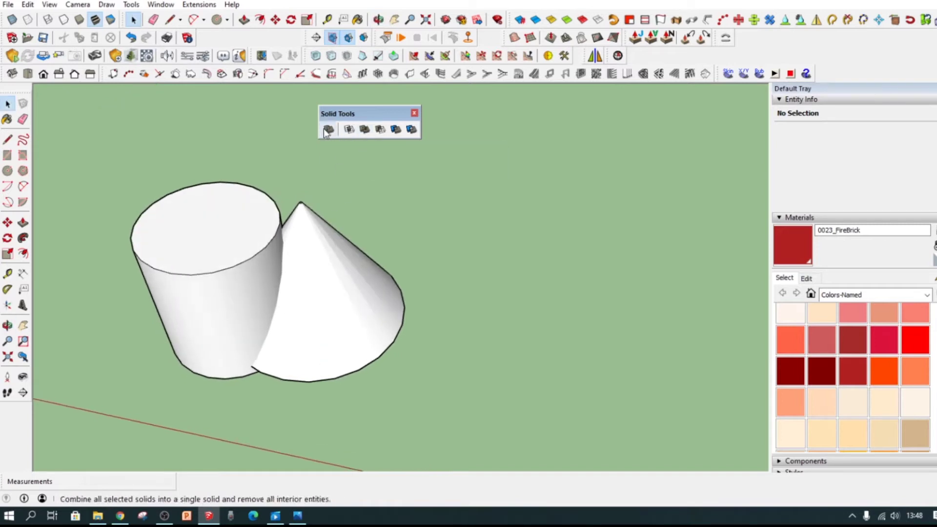
middle_click_drag(367, 168, 317, 351)
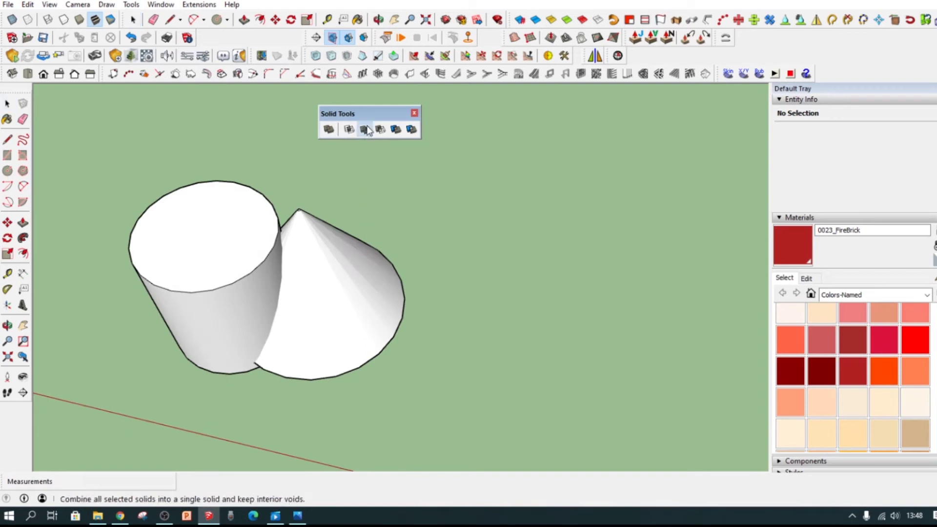
middle_click_drag(332, 266, 358, 250)
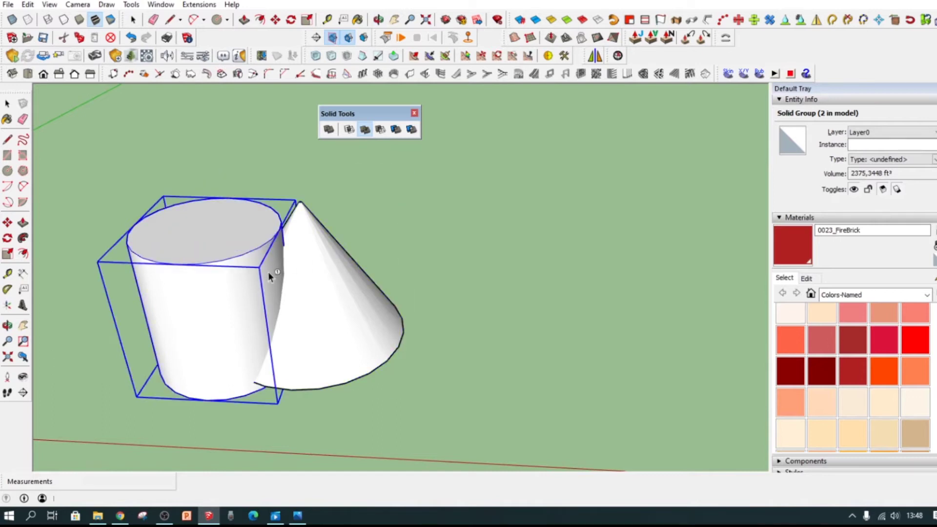
left_click(332, 276)
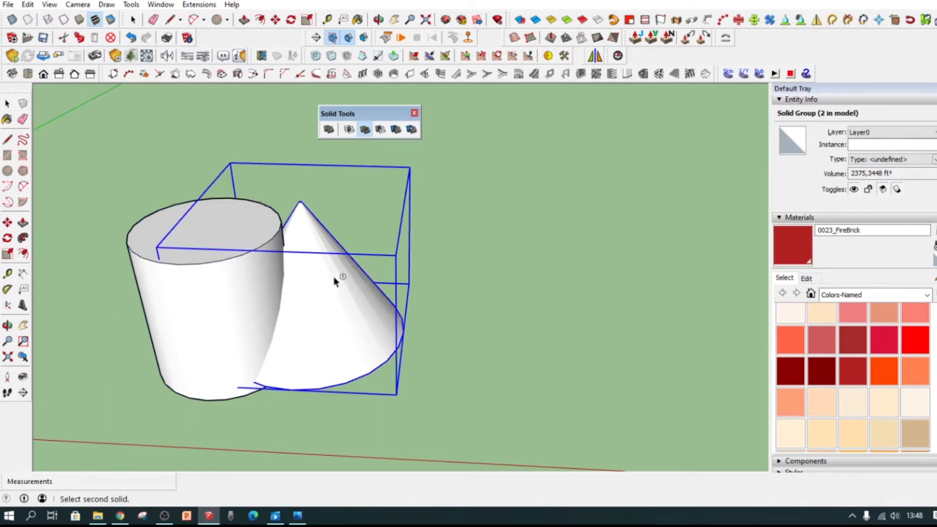
left_click(249, 275)
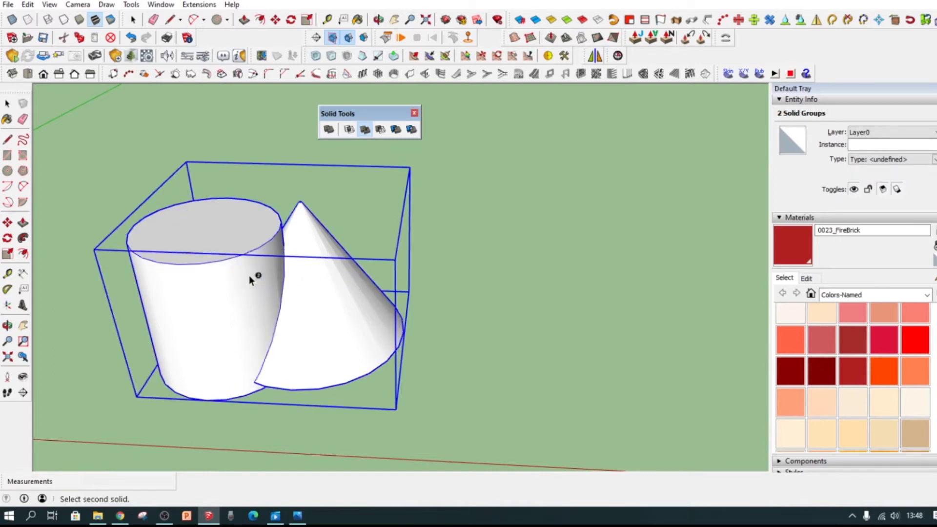
middle_click_drag(245, 288, 291, 341)
scroll(264, 321, "down", 2)
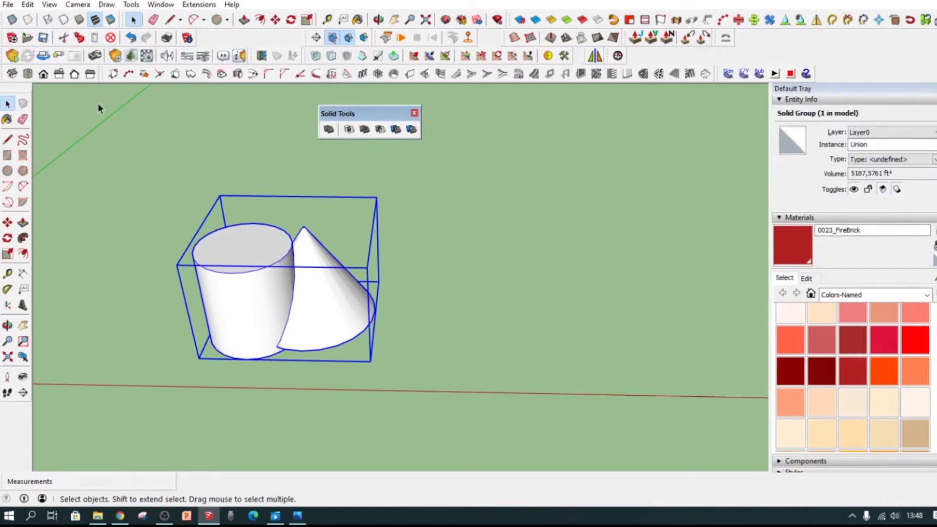
Section the united solid with a vertical plane to inspect its interior, and undo the section plane.
left_click(317, 39)
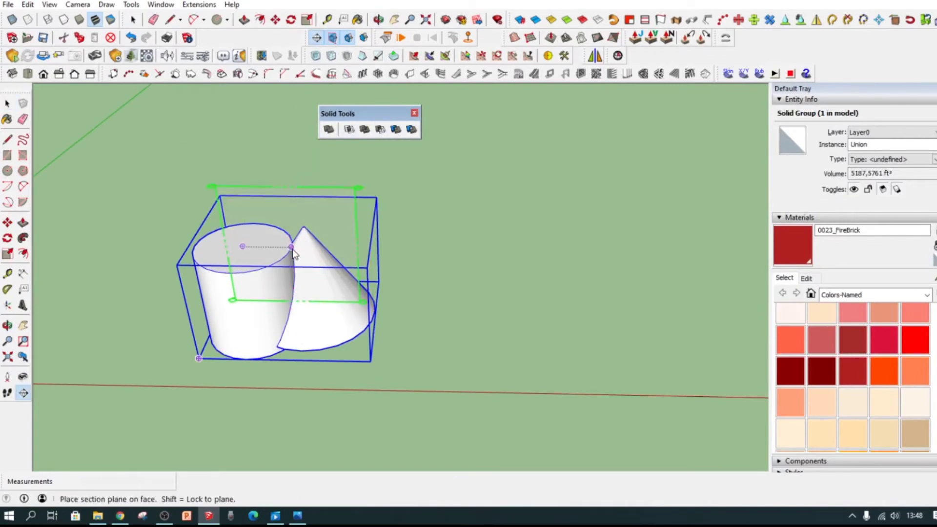
left_click(292, 249)
middle_click_drag(300, 278, 289, 367)
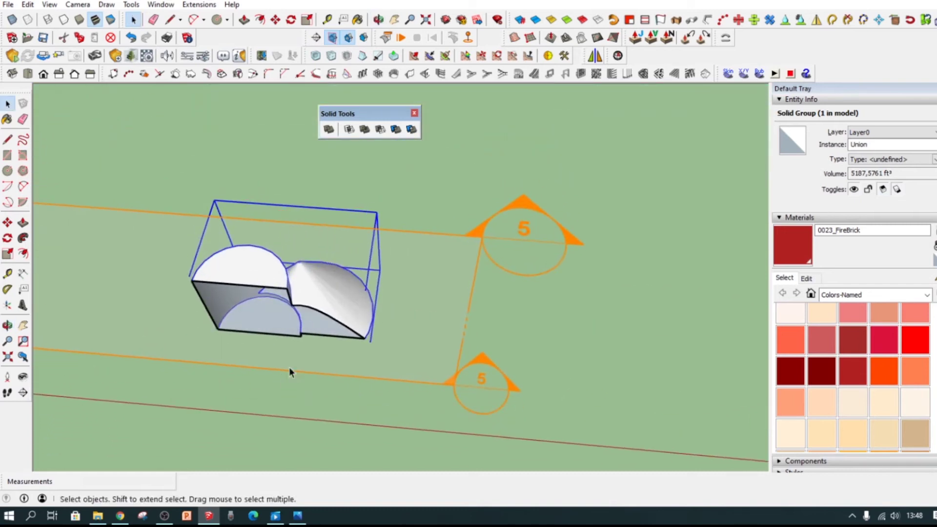
key("ctrl+z")
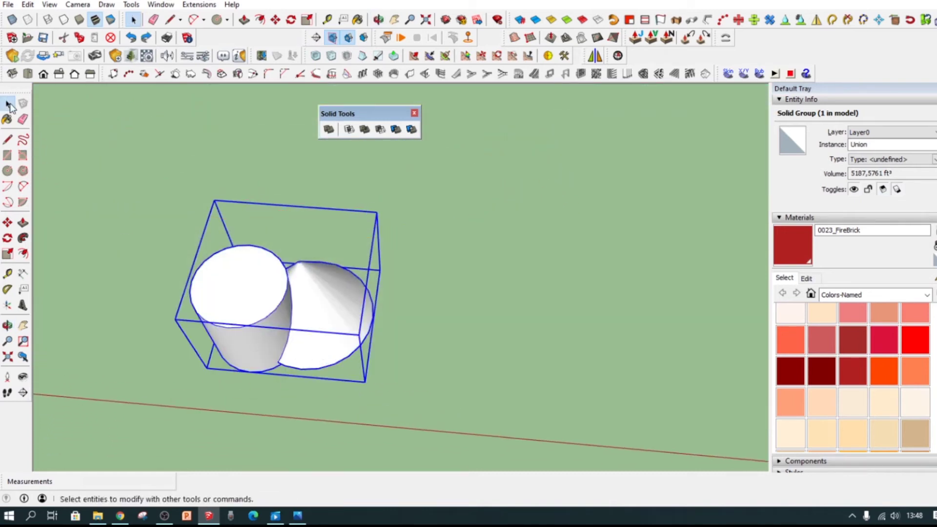
Undo the Union, select the separate cone and shift it by about 1' 3".
mouse_move(339, 296)
middle_mouse_down()
mouse_move(344, 263)
mouse_move(338, 295)
mouse_move(319, 250)
middle_mouse_up()
scroll(339, 308, "up", 2)
left_click(342, 309)
scroll(350, 306, "up", 4)
scroll(264, 335, "down", 3)
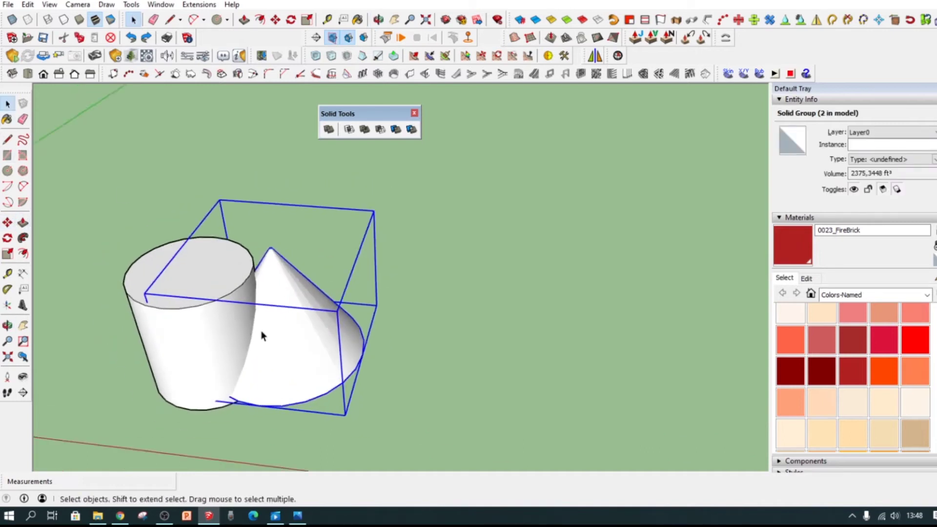
left_click(299, 374)
scroll(300, 374, "up", 2)
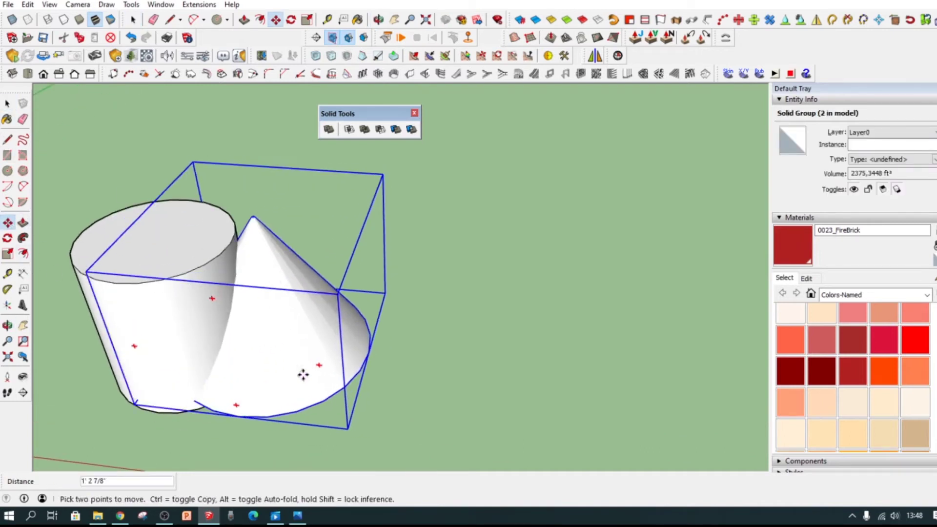
Move the cone out of the cylinder so the two solids stand side by side without overlapping.
middle_click_drag(201, 342, 259, 326)
middle_click_drag(289, 282, 299, 376)
scroll(327, 319, "up", 2)
middle_click_drag(327, 319, 318, 486)
scroll(274, 266, "up", 3)
middle_click_drag(275, 266, 329, 191)
scroll(287, 269, "down", 1)
scroll(409, 339, "down", 2)
middle_click_drag(405, 323, 405, 352)
scroll(405, 351, "up", 4)
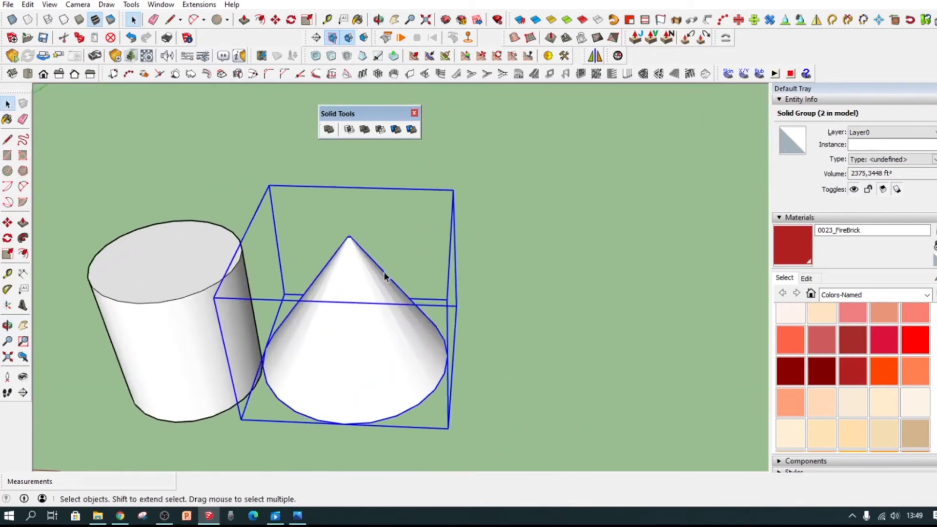
scroll(385, 276, "down", 2)
middle_click_drag(306, 307, 254, 423)
middle_click_drag(245, 289, 273, 205)
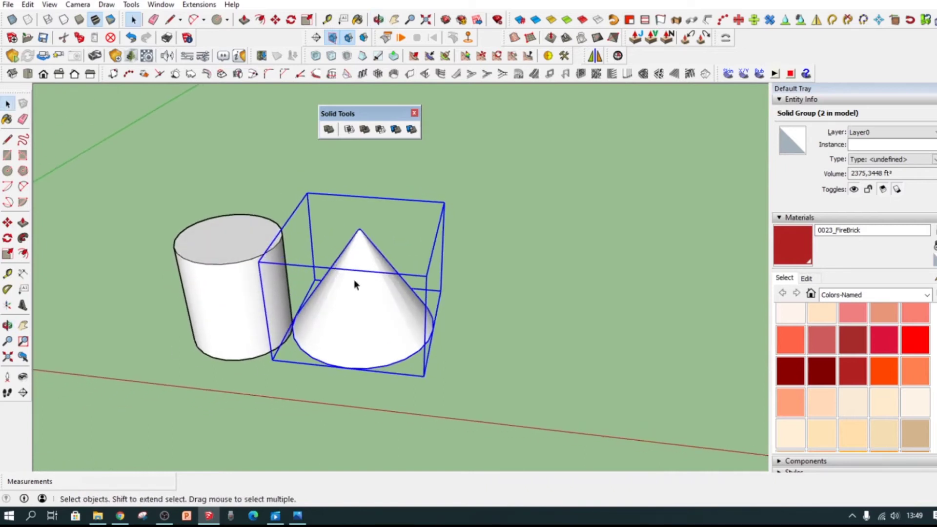
scroll(293, 307, "up", 5)
scroll(305, 309, "down", 3)
middle_click_drag(332, 307, 255, 226)
Move the cylinder about 10' toward the cone so the two solids overlap again.
left_click(8, 223)
scroll(293, 314, "up", 3)
scroll(359, 263, "down", 3)
middle_click_drag(345, 291, 332, 337)
scroll(289, 245, "up", 4)
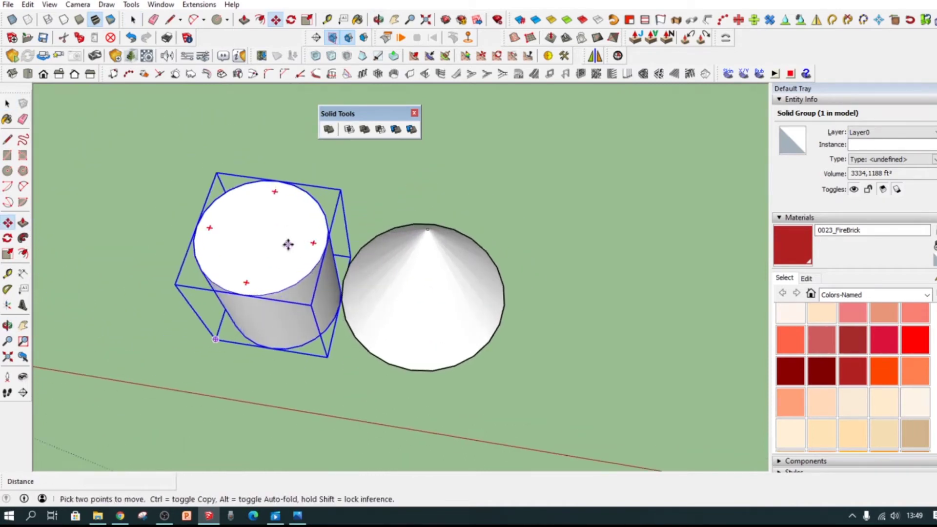
middle_click_drag(339, 295, 333, 319)
scroll(356, 250, "down", 2)
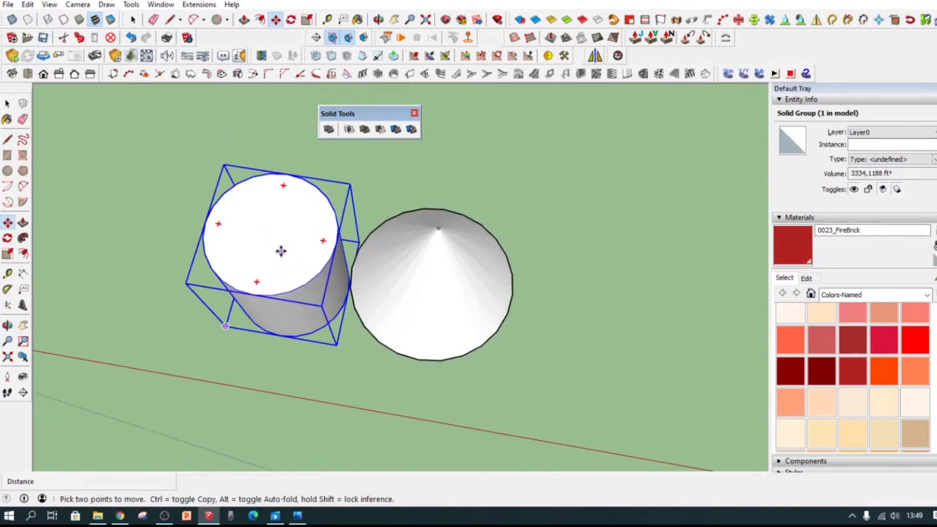
left_click(272, 237)
middle_click_drag(337, 247, 408, 264)
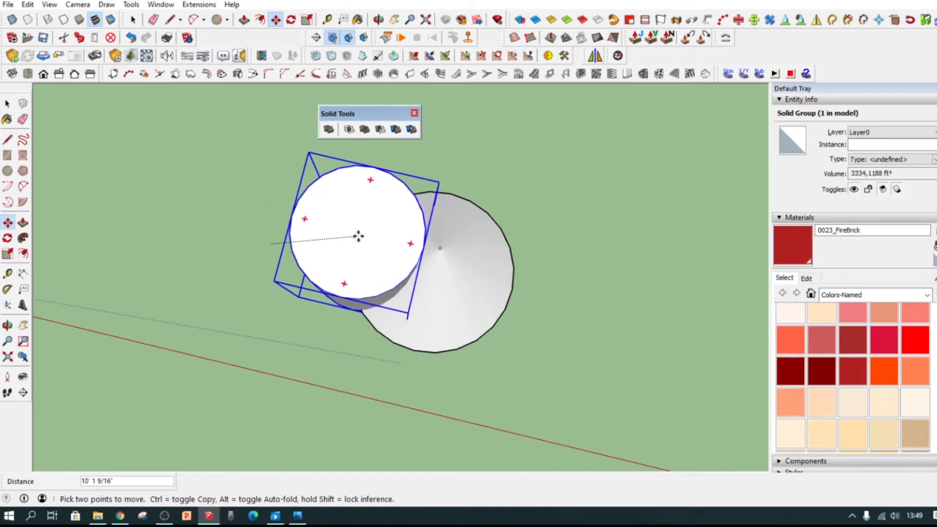
left_click(413, 260)
middle_click_drag(412, 260, 440, 115)
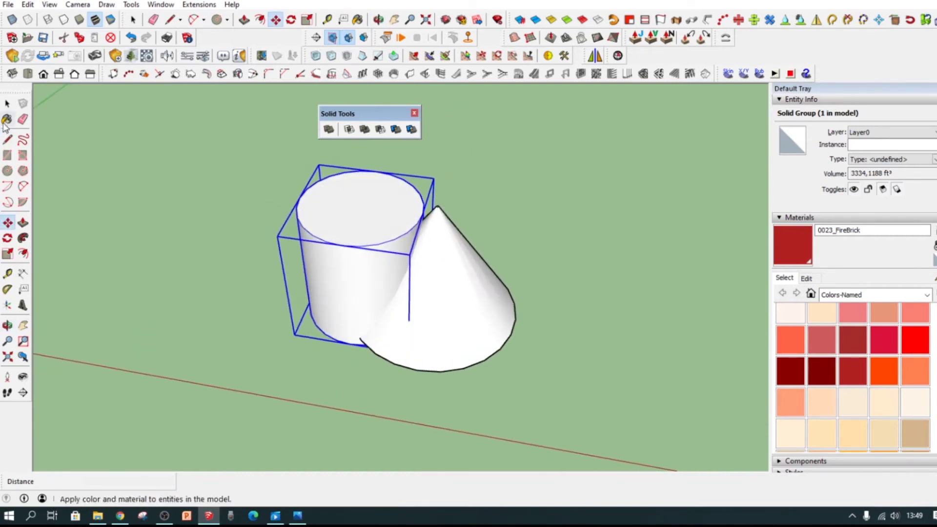
Subtract the cylinder from the cone, inspect the cut cone and undo the subtraction.
middle_click_drag(207, 244, 324, 234)
scroll(219, 150, "up", 2)
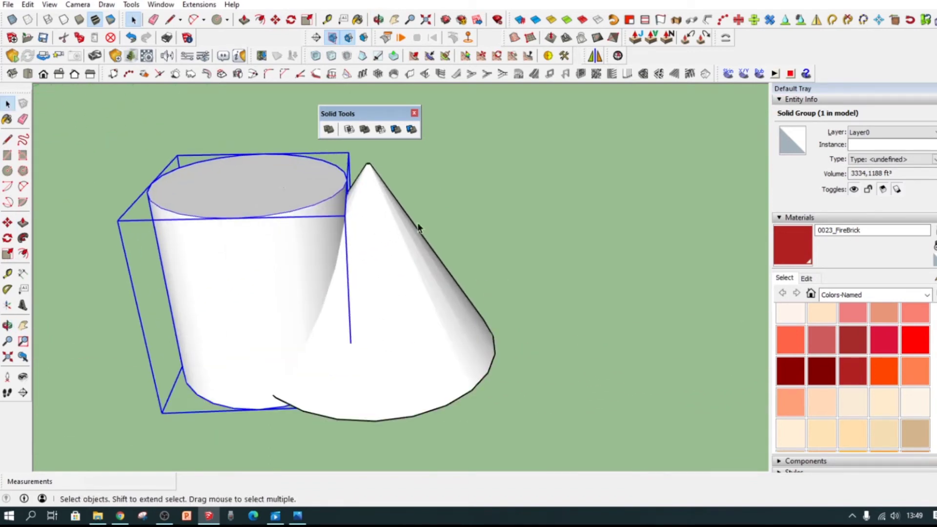
left_click(82, 120)
middle_click_drag(220, 170, 380, 159)
scroll(302, 222, "down", 2)
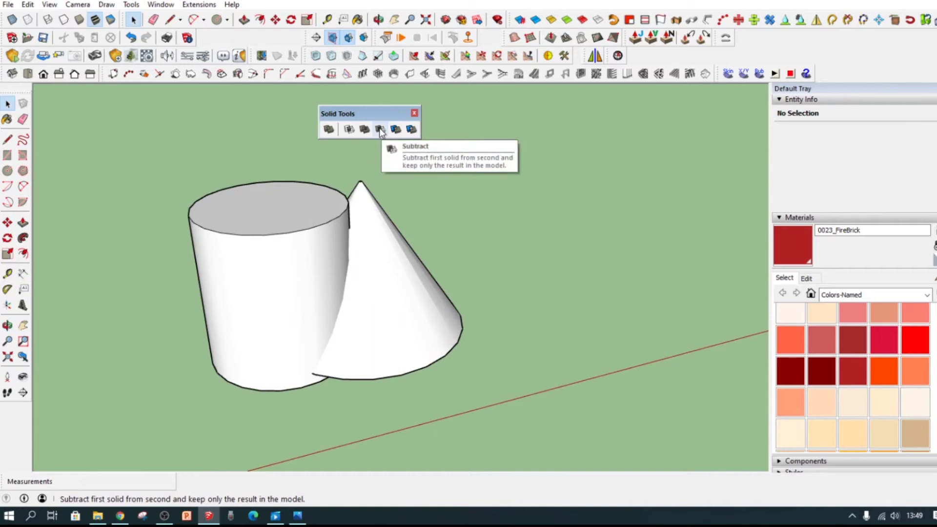
middle_click_drag(394, 173, 362, 224)
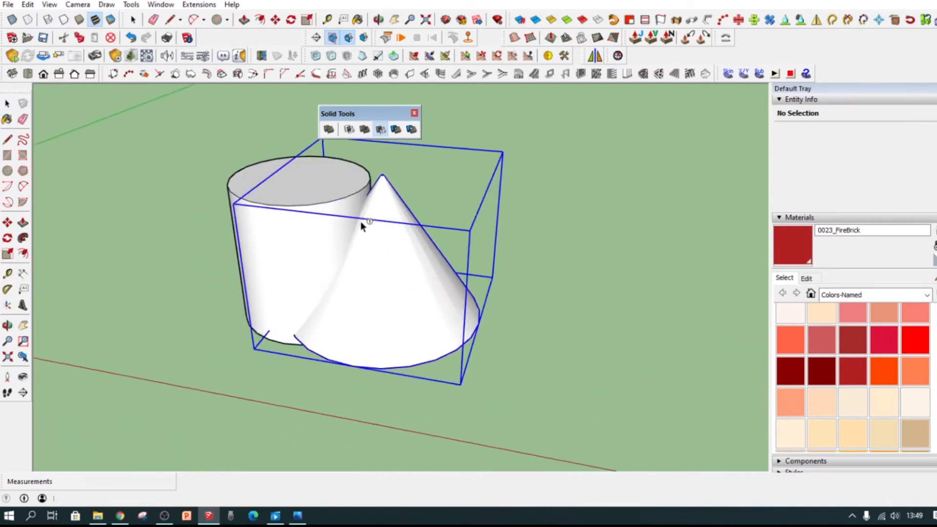
left_click(324, 210)
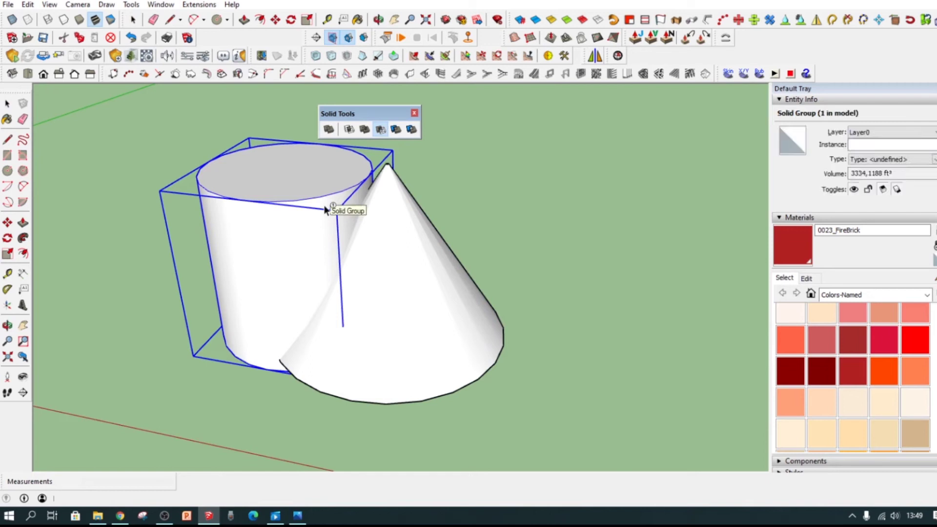
mouse_move(317, 242)
middle_mouse_down()
mouse_move(356, 262)
mouse_move(311, 240)
middle_mouse_up()
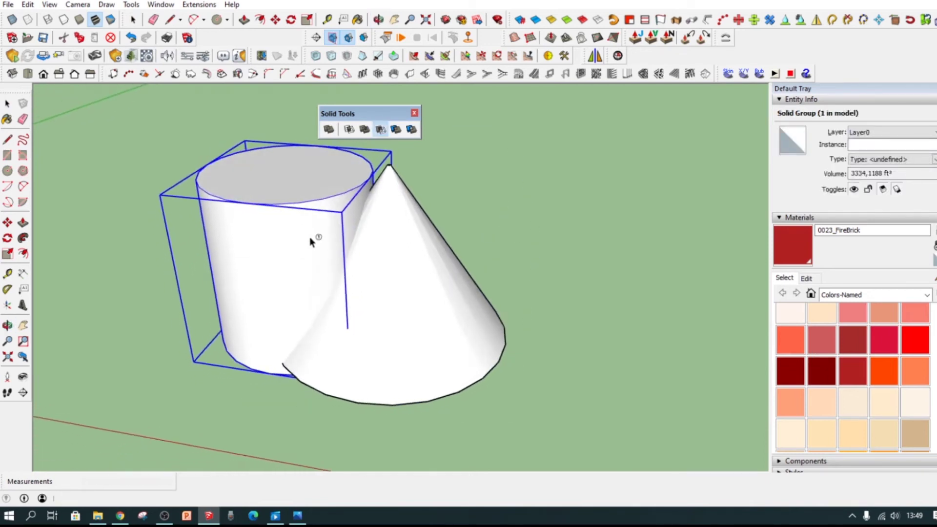
left_click(388, 282)
middle_click_drag(387, 282, 432, 273)
key("ctrl+z")
scroll(366, 279, "down", 2)
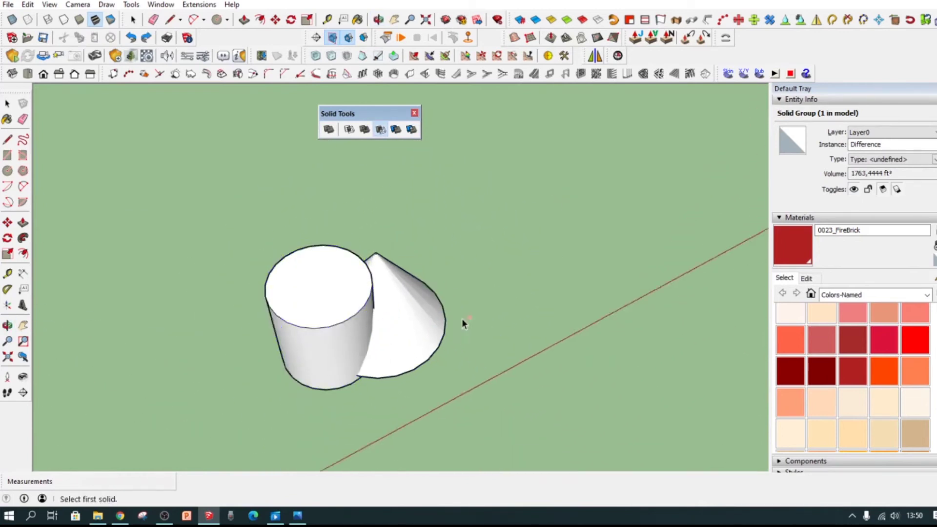
Examine the overlapping cylinder and cone from several angles.
middle_click_drag(461, 318, 322, 286)
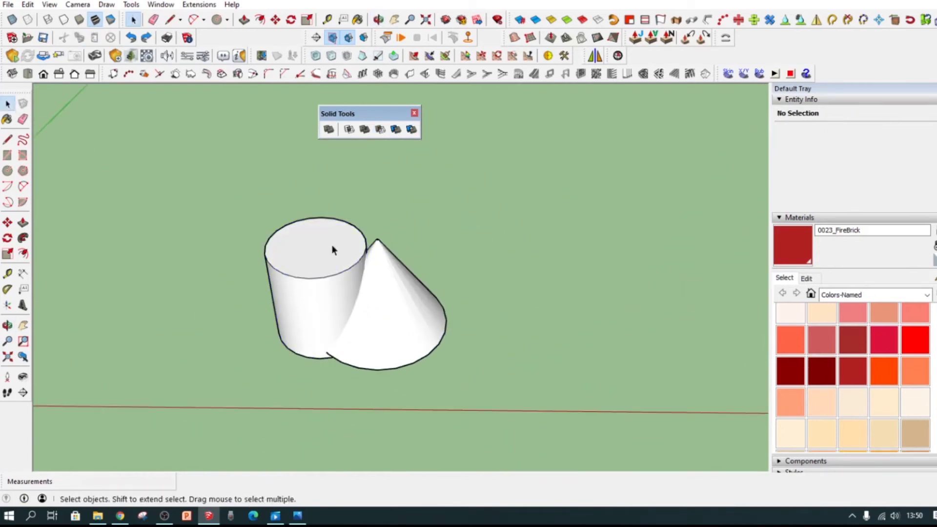
middle_click_drag(421, 225, 371, 300)
middle_click_drag(394, 210, 449, 353)
mouse_move(449, 353)
left_mouse_down()
mouse_move(309, 314)
mouse_move(429, 349)
mouse_move(445, 303)
mouse_move(439, 322)
mouse_move(359, 339)
mouse_move(435, 349)
left_mouse_up()
middle_click_drag(434, 348, 284, 258)
mouse_move(284, 258)
left_mouse_down()
mouse_move(287, 190)
mouse_move(298, 251)
left_mouse_up()
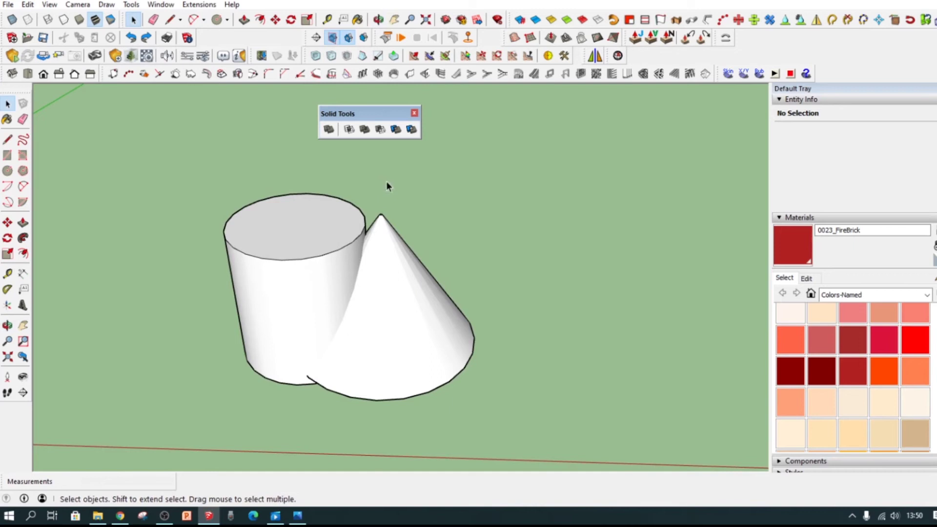
scroll(383, 335, "up", 2)
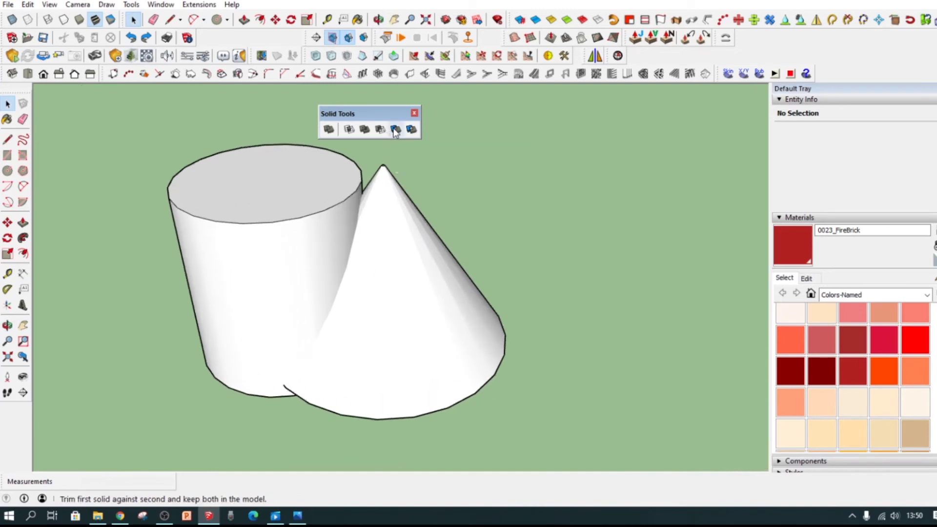
scroll(372, 260, "down", 2)
middle_click_drag(372, 261, 343, 327)
Repeat the Subtract with the cylinder as first solid and the cone as second, and undo it after inspecting the cut.
left_click(313, 304)
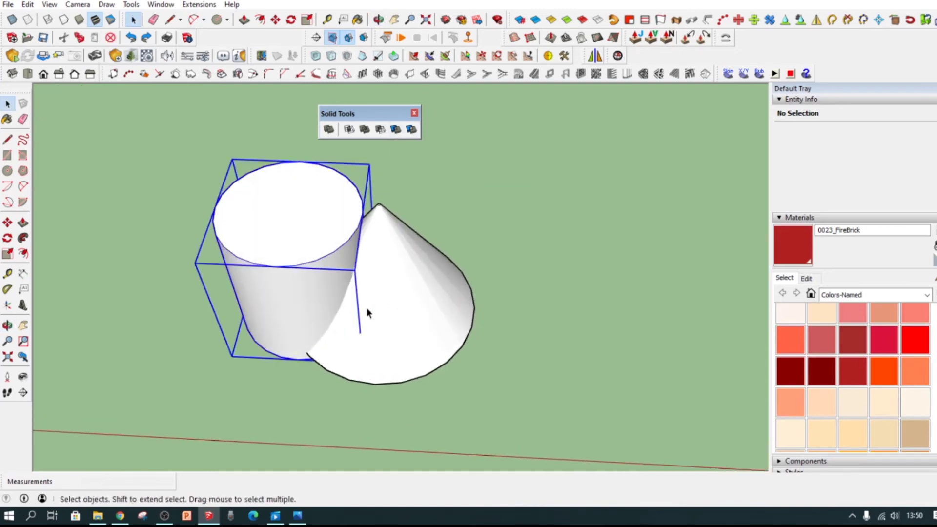
left_click(388, 290)
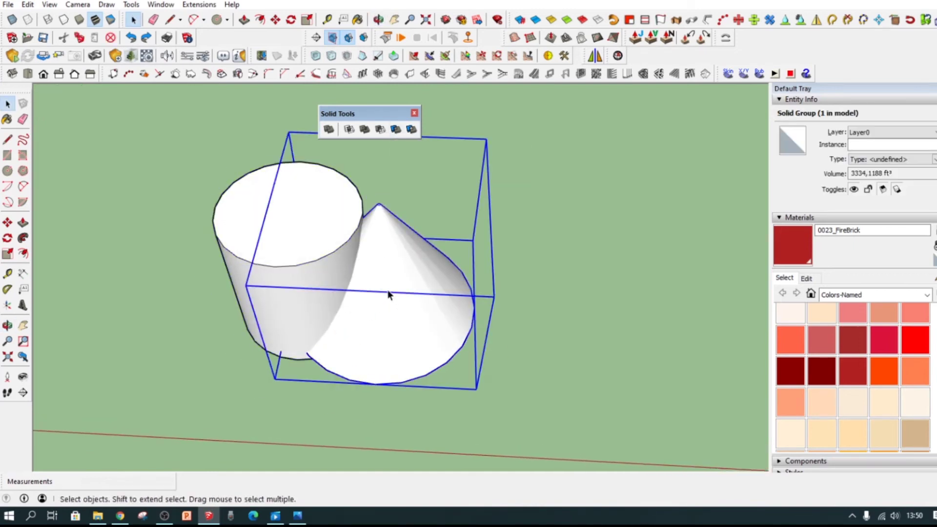
left_click(344, 269)
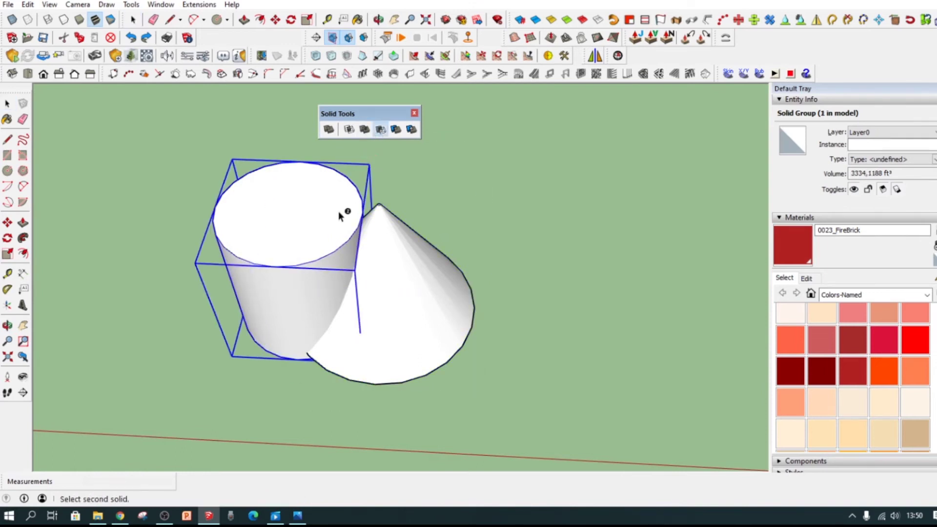
left_click(394, 278)
middle_click_drag(393, 279, 286, 299)
middle_click_drag(368, 193, 343, 328)
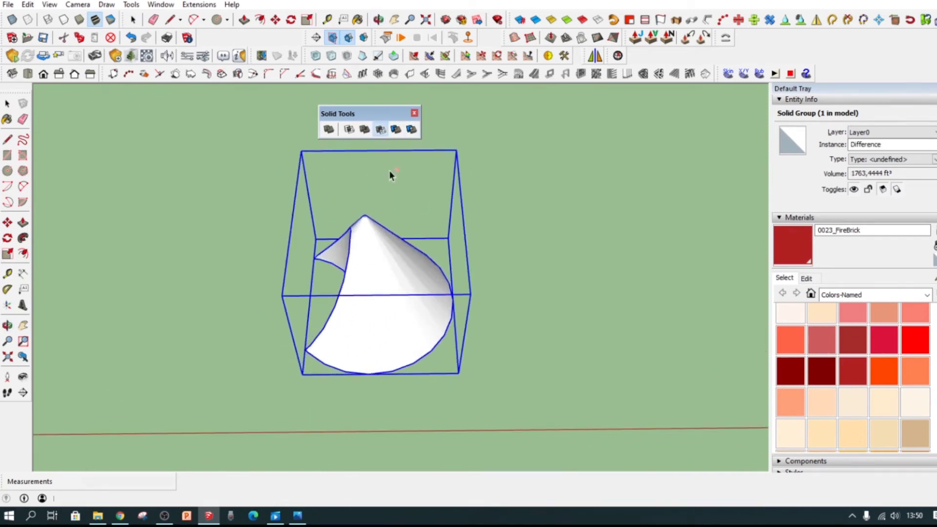
key("ctrl+z")
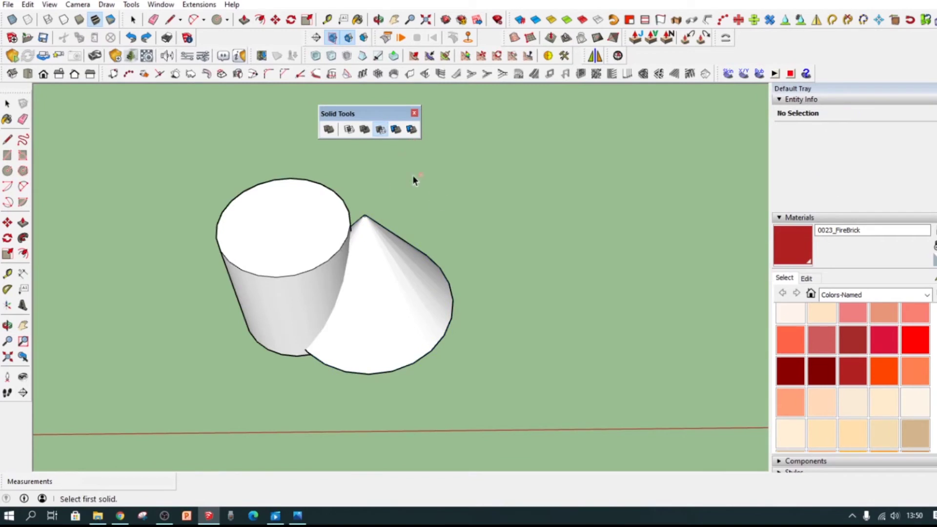
Trim the cone against the cylinder with the Trim tool, picking the cylinder first.
left_click(396, 129)
middle_click_drag(364, 274, 324, 237)
left_click(325, 239)
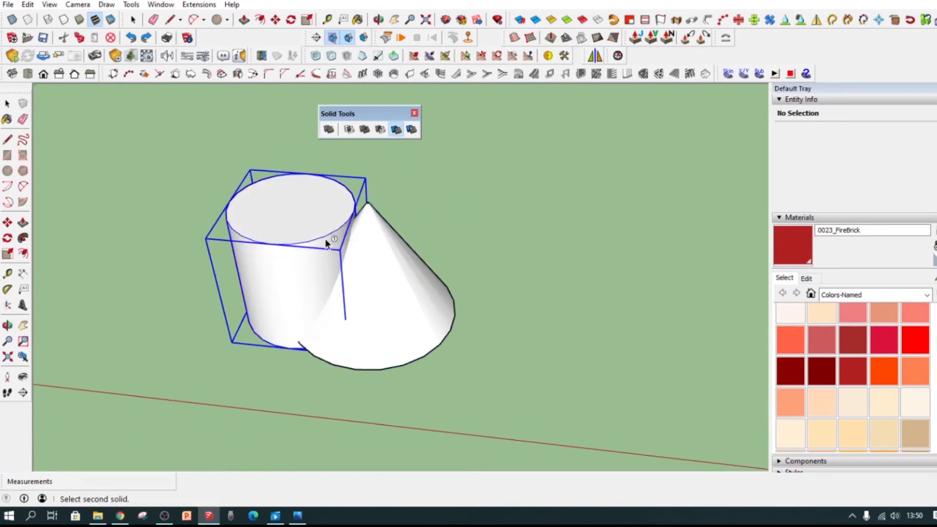
left_click(368, 264)
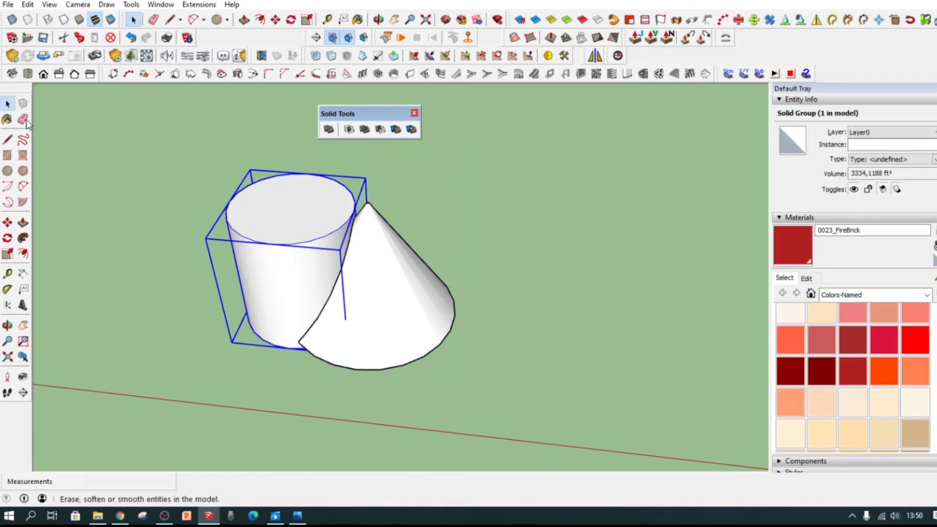
Move the trimmed cone away from the cylinder and inspect the cut surface.
left_click(357, 317)
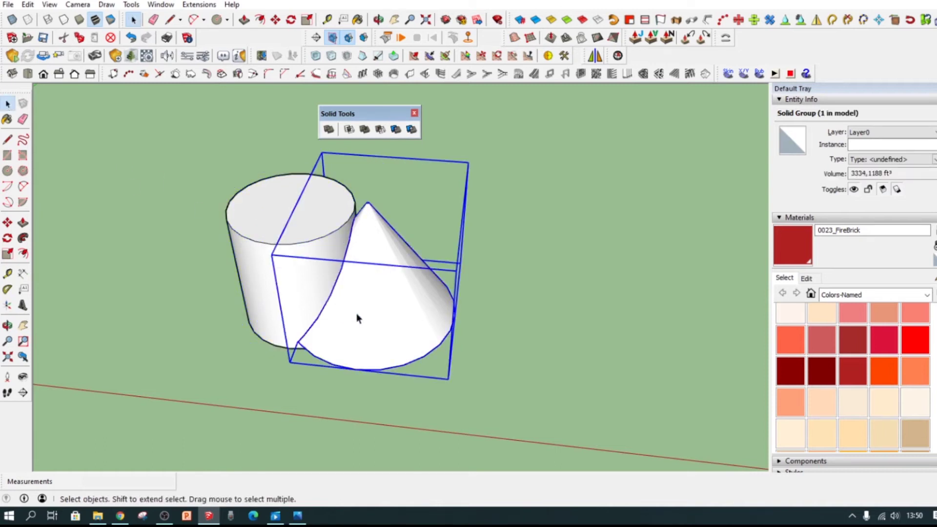
left_click(414, 289)
left_click(496, 302)
middle_click_drag(496, 302, 492, 140)
middle_click_drag(451, 293, 317, 267)
left_click(9, 103)
middle_click_drag(542, 146, 413, 359)
scroll(535, 280, "up", 1)
middle_click_drag(433, 280, 511, 196)
middle_click_drag(465, 275, 422, 305)
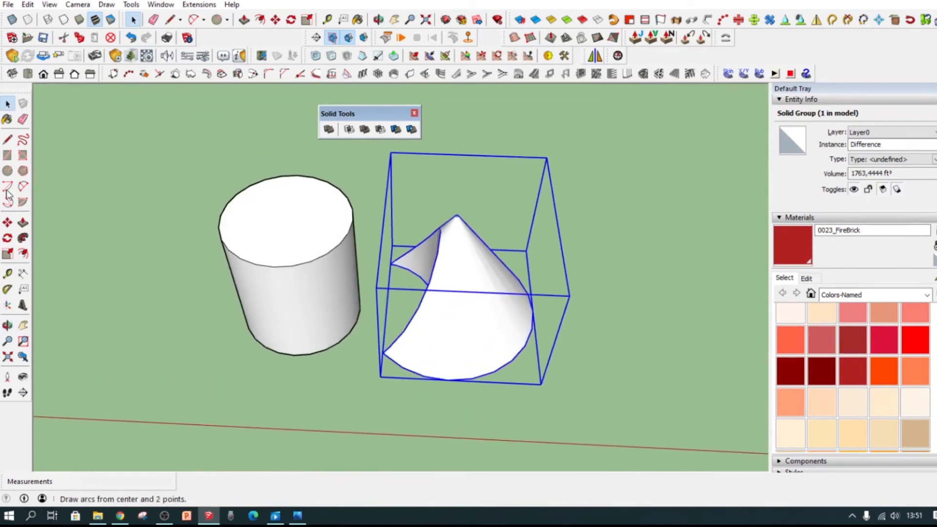
Undo the cone's move and the Trim to restore the overlapping solids.
key("ctrl+z")
middle_click_drag(288, 229, 408, 222)
middle_click_drag(418, 182, 407, 212)
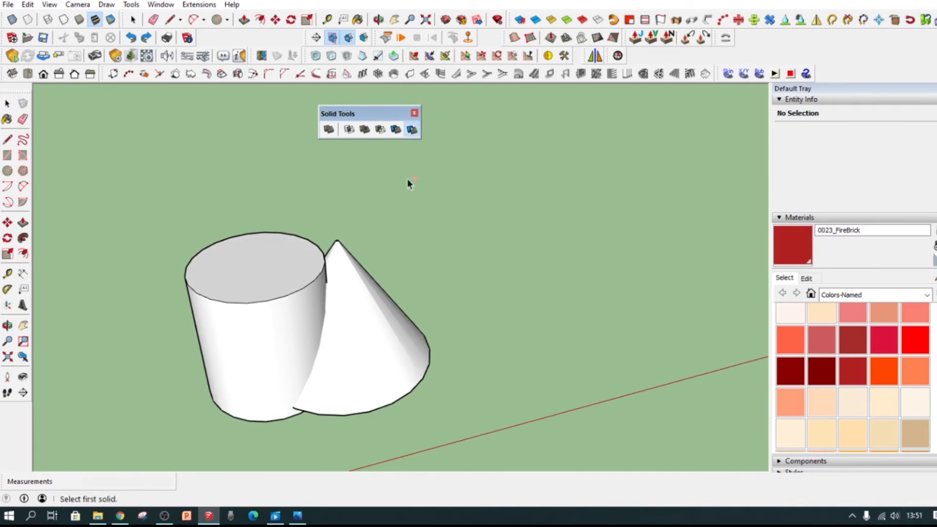
Split the overlapping cone and cylinder with the Split tool, picking the cone as the first solid and the cylinder as the second.
middle_click_drag(376, 210, 201, 215)
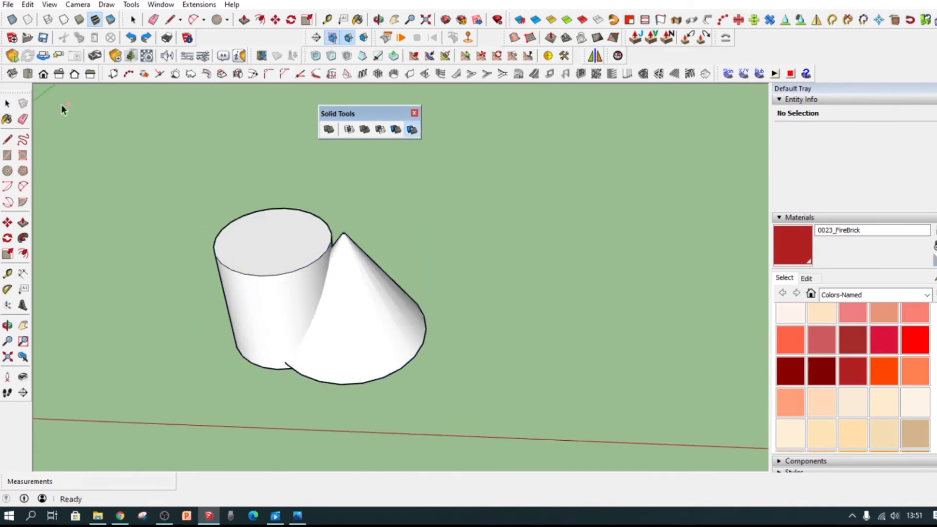
left_click(314, 314)
middle_click_drag(314, 314, 358, 280)
scroll(344, 328, "up", 5)
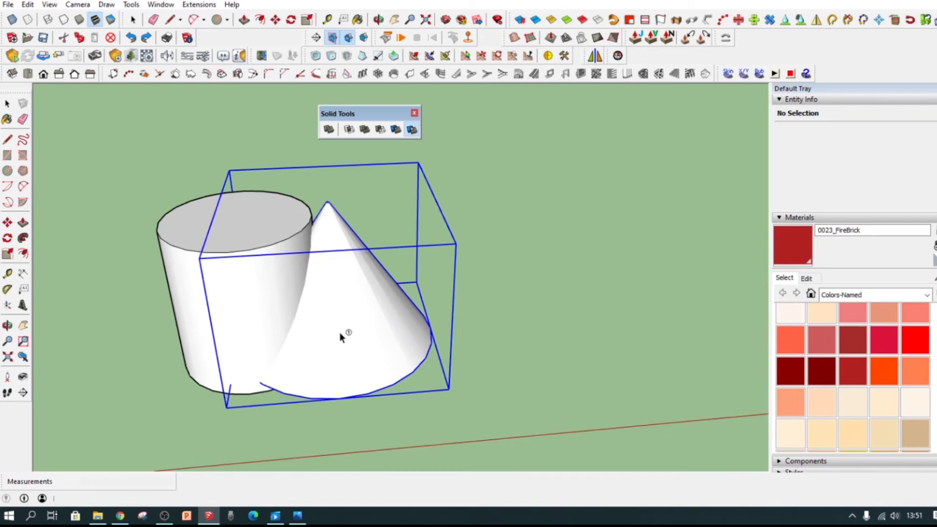
middle_click_drag(368, 294, 327, 261)
left_click(247, 265)
left_click(336, 278)
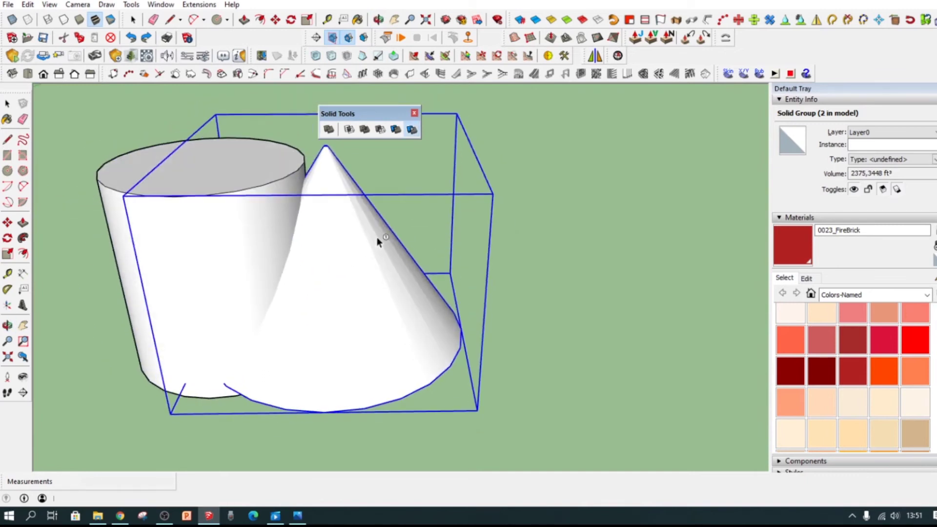
scroll(376, 239, "down", 3)
middle_click_drag(309, 257, 372, 304)
left_click(375, 298)
left_click(293, 289)
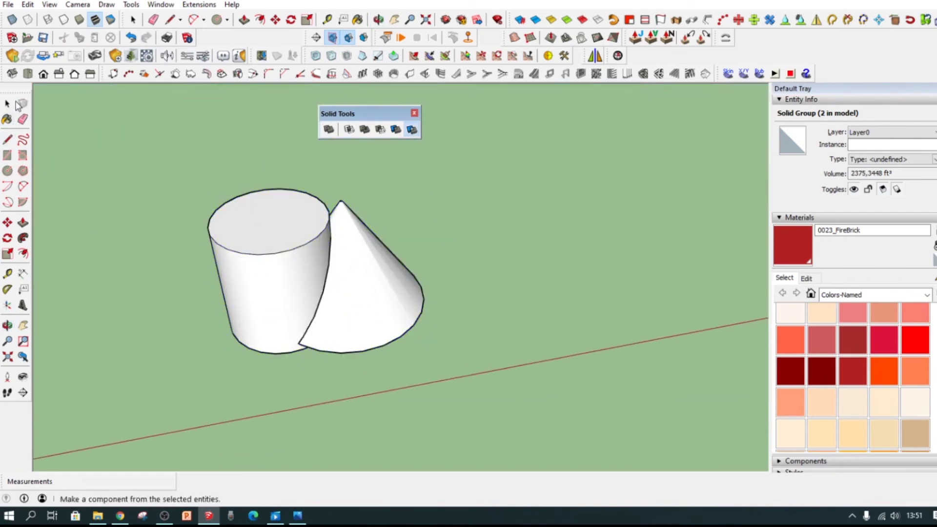
Move the cut cylinder about 15' 6" away and shift the larger cone piece to the opposite side, separating the split pieces.
key("space")
left_click(271, 276)
left_click(271, 277)
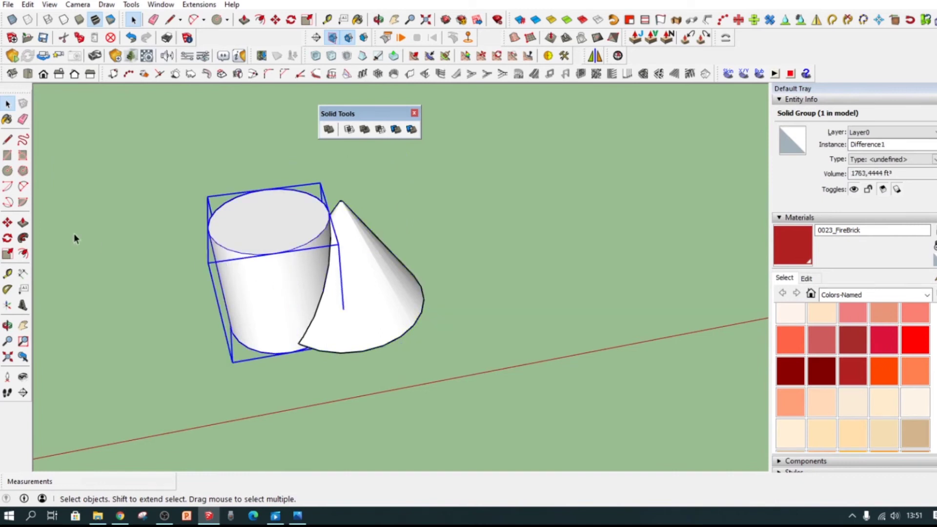
left_click(8, 223)
left_click(292, 265)
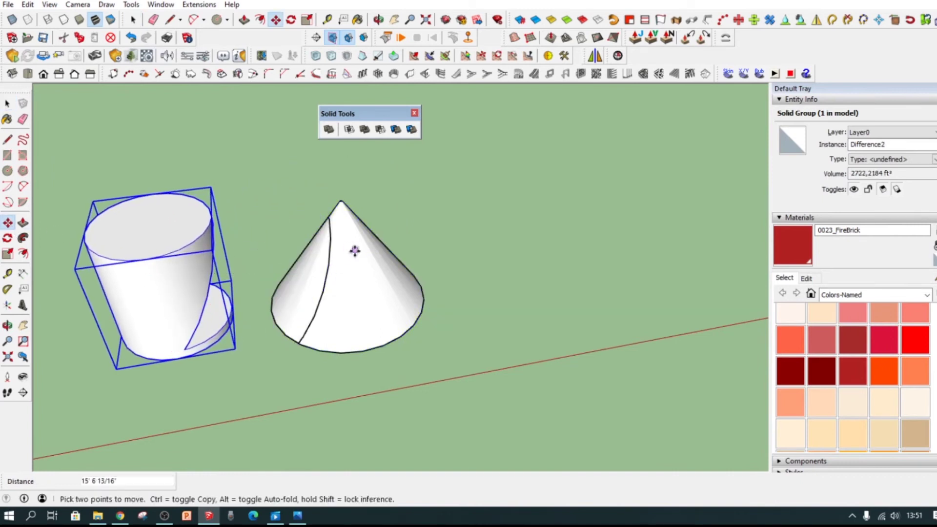
left_click_drag(351, 263, 442, 257)
middle_click_drag(428, 263, 527, 211)
Select the cut cylinder, the intersection piece and the cut cone in turn to examine the split parts.
left_click(11, 111)
scroll(377, 239, "down", 2)
middle_click_drag(439, 256, 321, 285)
left_click(321, 285)
left_click(568, 290)
left_click(469, 288)
left_click(308, 277)
left_click(185, 260)
left_click(319, 283)
left_click(468, 278)
left_click(304, 276)
left_click(191, 282)
scroll(333, 312, "down", 3)
middle_click_drag(333, 312, 467, 284)
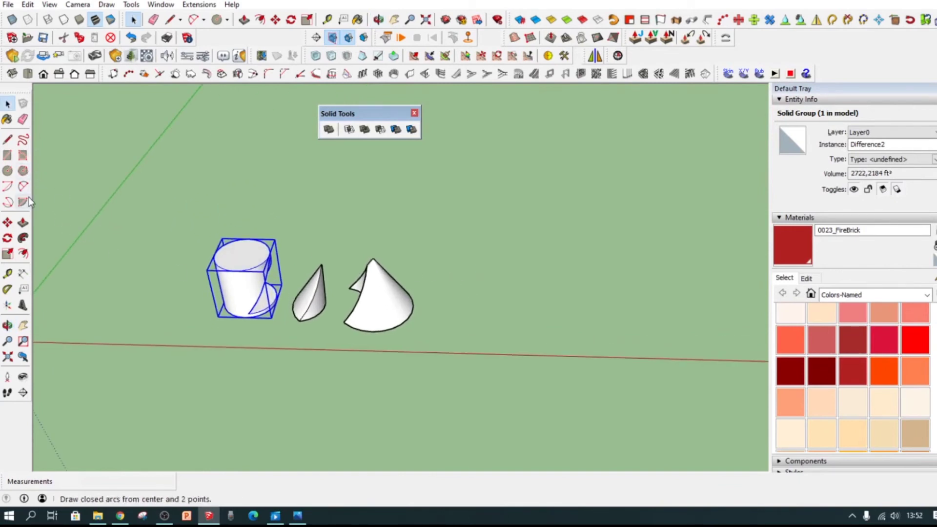
left_click(7, 157)
scroll(357, 310, "down", 4)
middle_click_drag(368, 312, 369, 406)
scroll(294, 382, "down", 3)
scroll(295, 382, "down", 2)
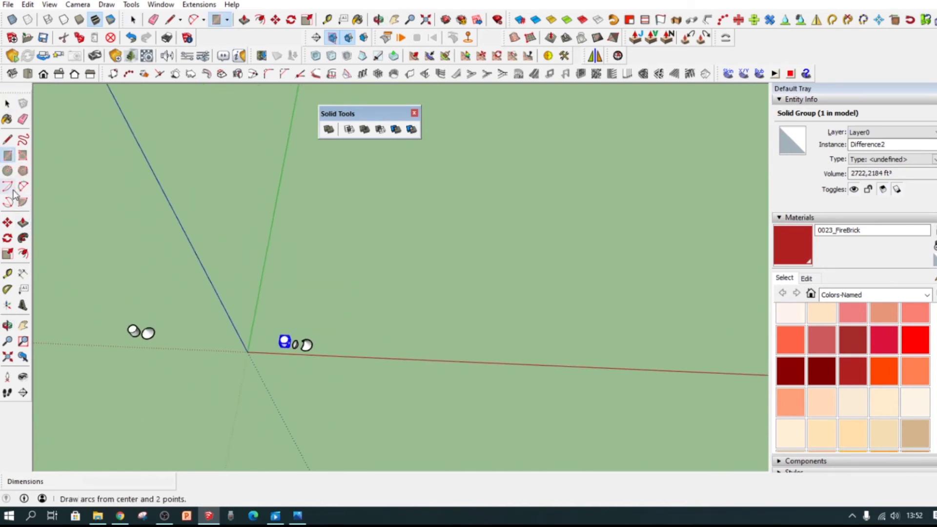
scroll(341, 377, "down", 2)
scroll(350, 352, "up", 6)
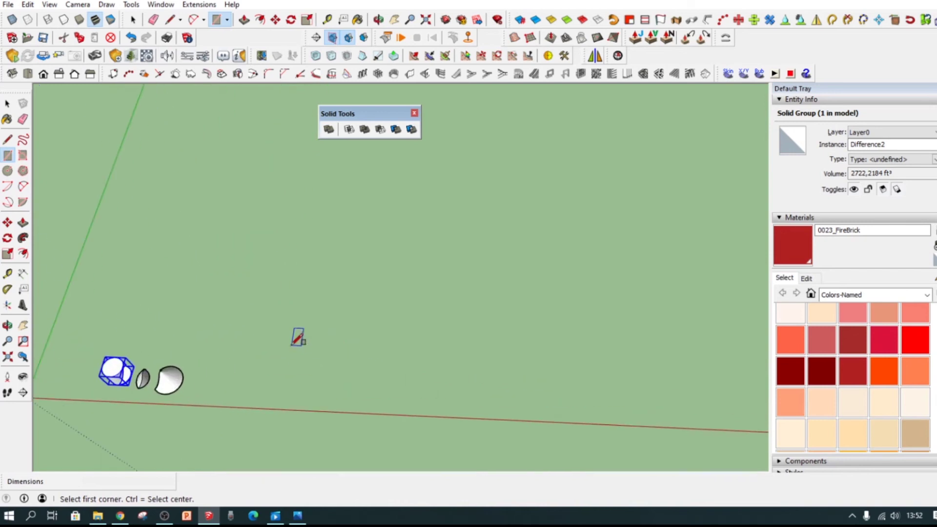
Draw a circle with a radius of about 56' 5" on the ground beside the split pieces.
left_click(10, 172)
scroll(282, 337, "up", 2)
scroll(383, 327, "down", 3)
middle_click_drag(328, 316, 343, 338)
left_click(332, 342)
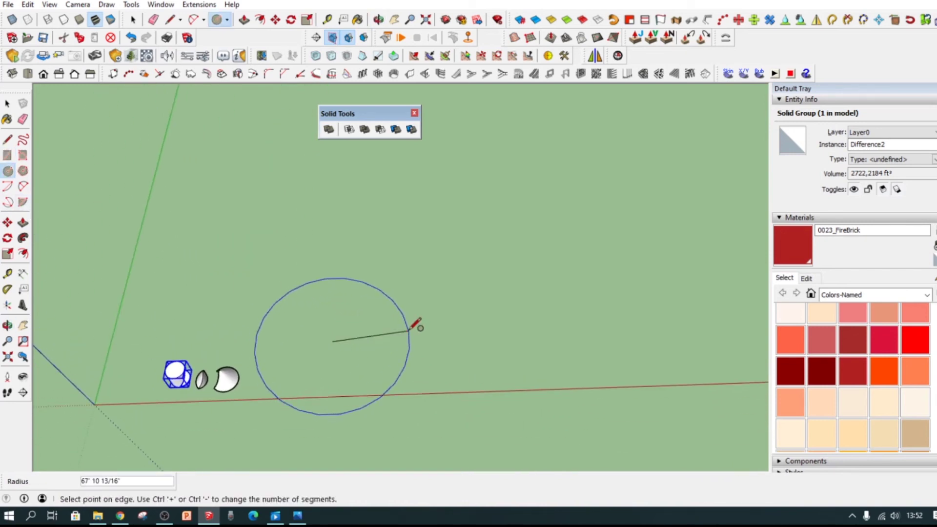
left_click(396, 339)
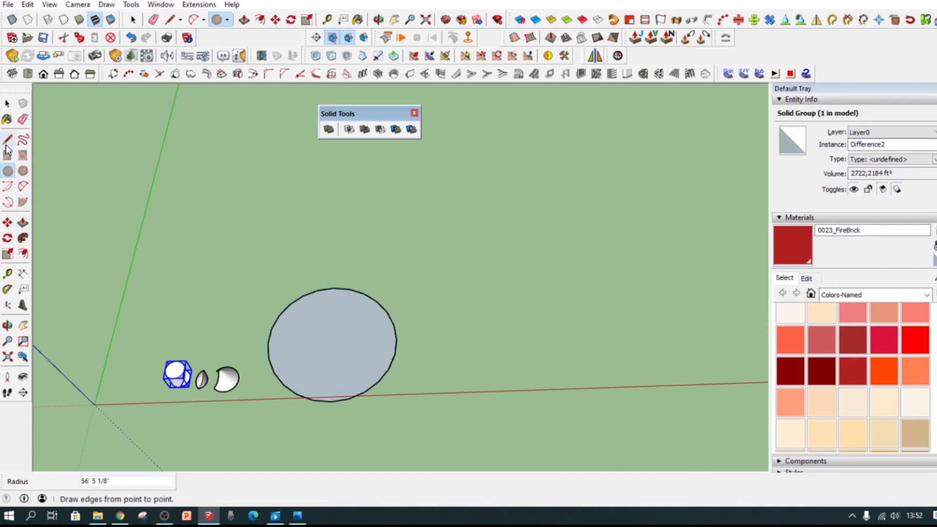
Extrude the large circle upward about 41' 6" into a wide cylinder.
scroll(351, 347, "up", 5)
scroll(356, 347, "down", 1)
middle_click_drag(356, 347, 231, 378)
left_click(309, 350)
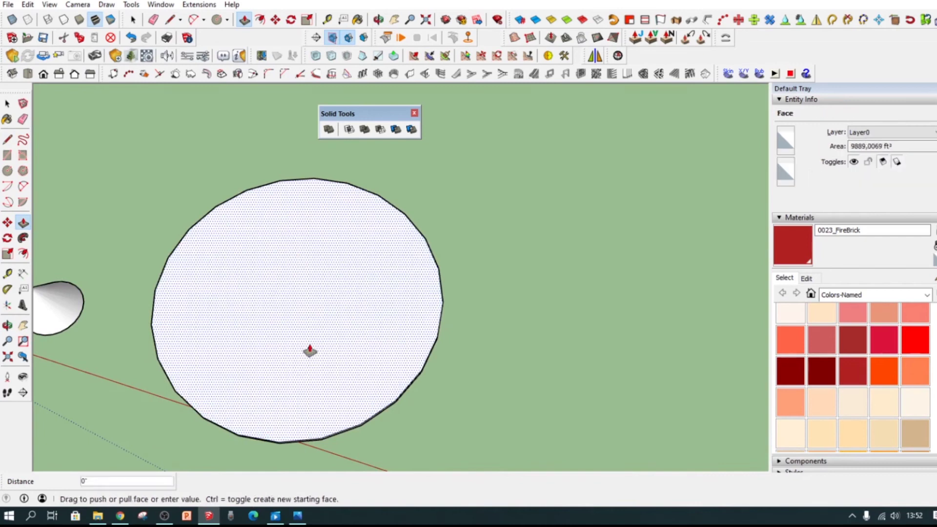
left_click(282, 272)
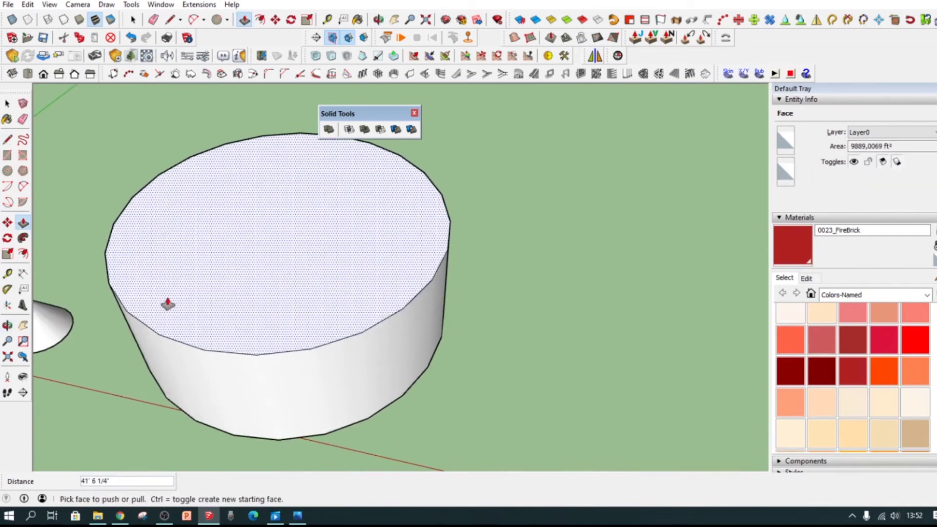
Make the whole wide cylinder a group.
left_click(8, 104)
triple_click(194, 253)
right_click(195, 253)
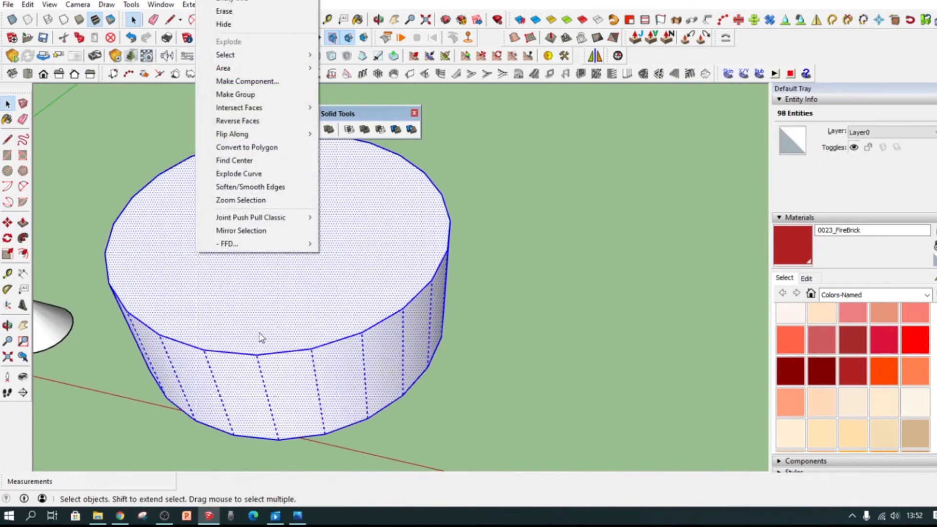
left_click(240, 94)
scroll(268, 275, "down", 5)
middle_click_drag(268, 275, 231, 127)
left_click(292, 372)
Draw a circle with a radius of about 24' centred on the wide cylinder's top face.
scroll(306, 299, "up", 5)
scroll(320, 352, "down", 4)
scroll(270, 326, "up", 4)
middle_click_drag(272, 327, 357, 300)
middle_click_drag(360, 264, 169, 248)
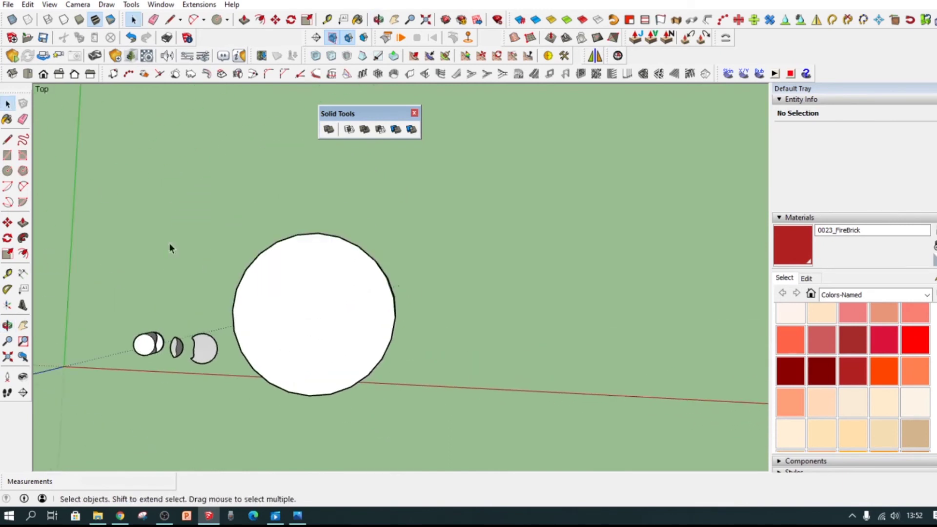
left_click(9, 172)
scroll(412, 276, "up", 3)
middle_click_drag(232, 344, 298, 209)
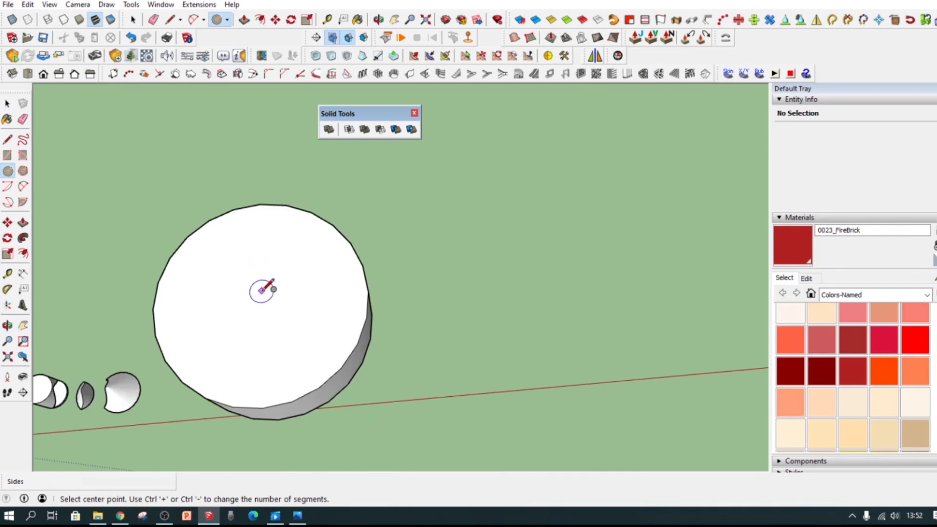
left_click(307, 295)
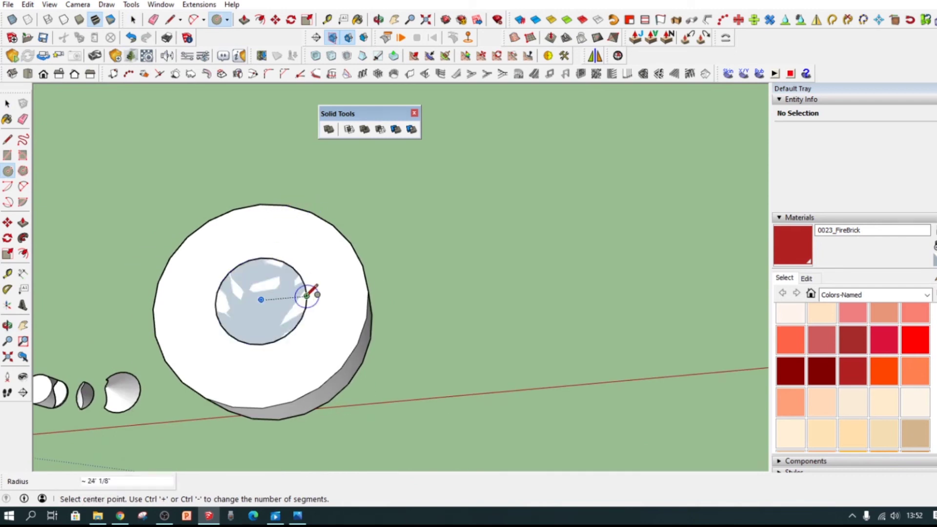
Extrude the inner circle downward through the wide cylinder so that it projects below the base.
left_click(23, 224)
middle_click_drag(346, 310, 297, 242)
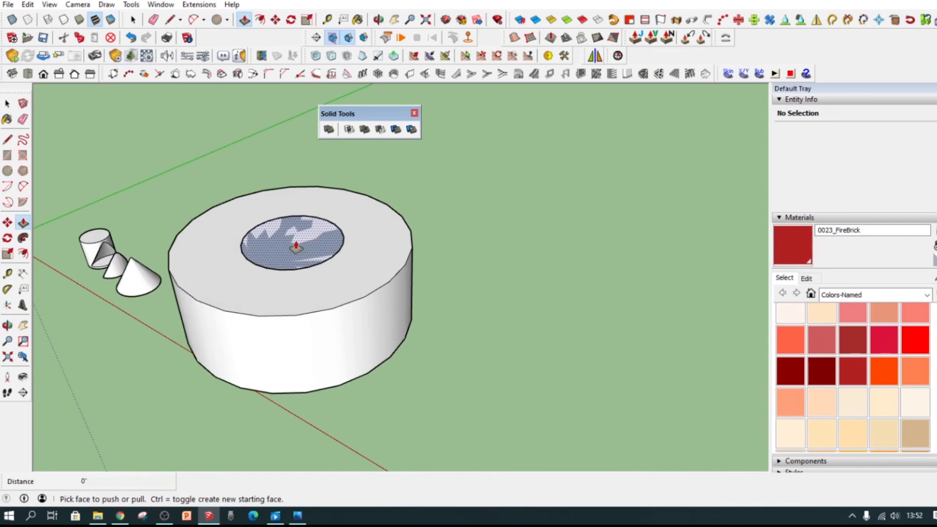
left_click(283, 237)
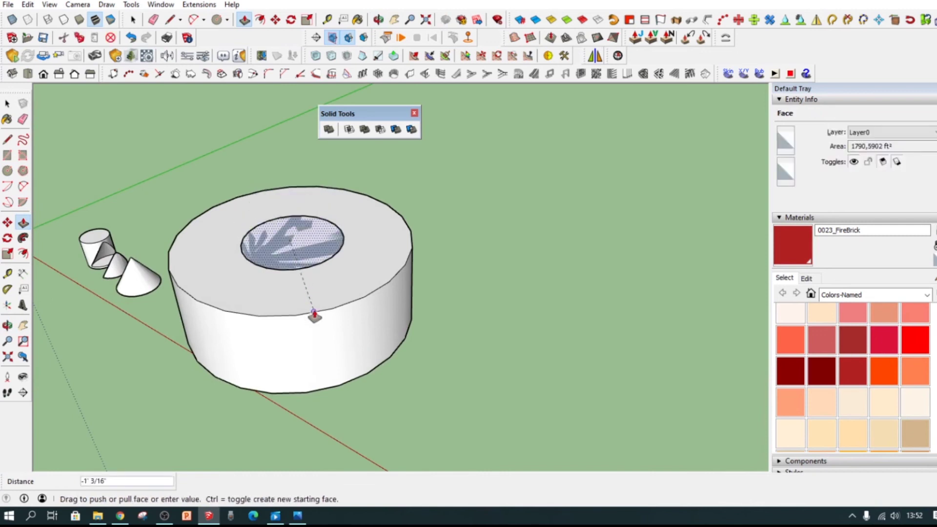
left_click(328, 378)
middle_click_drag(360, 384, 161, 297)
key("space")
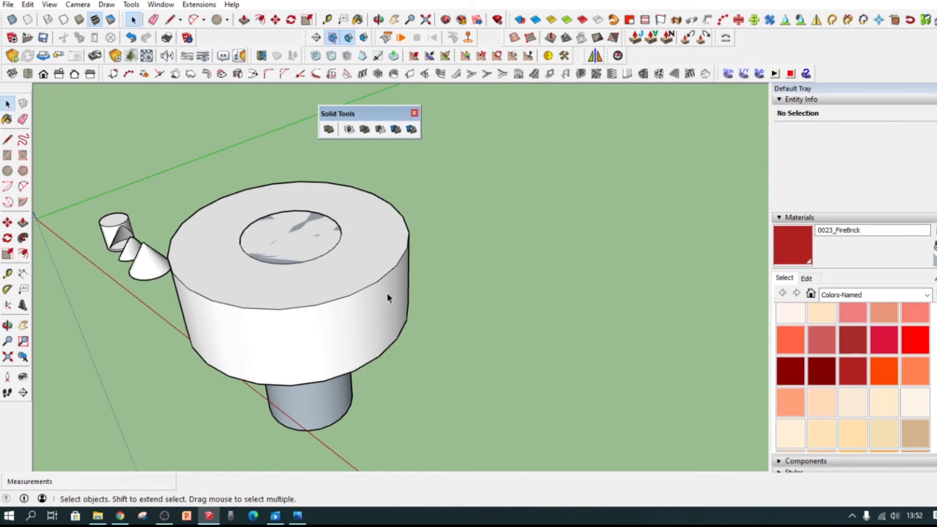
Make the whole narrow inner cylinder a group.
scroll(338, 375, "down", 2)
double_click(338, 375)
right_click(340, 375)
left_click(429, 217)
middle_click_drag(293, 219, 77, 226)
Move the narrow cylinder up about 9' 10 3/4" so that it projects above the wide cylinder's top face.
left_click(8, 224)
scroll(328, 314, "up", 2)
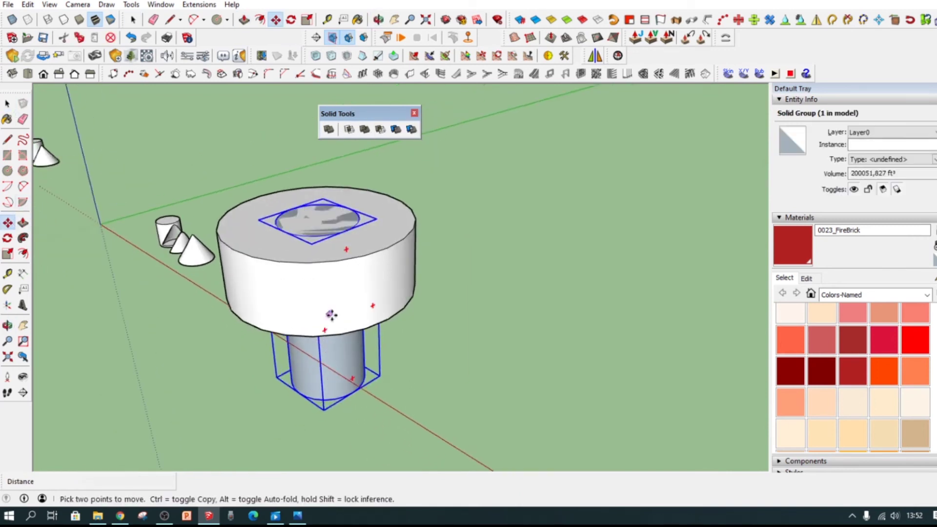
middle_click_drag(328, 314, 356, 372)
left_click(356, 373)
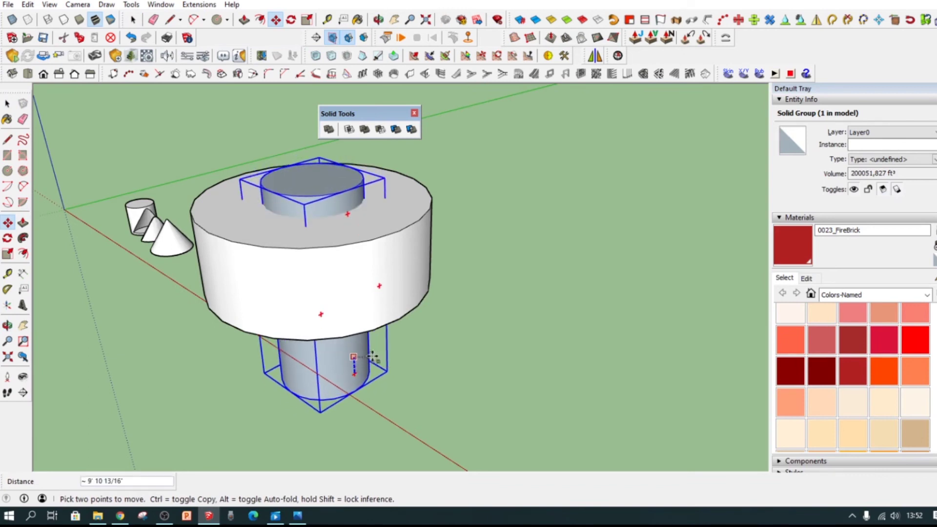
left_click(373, 359)
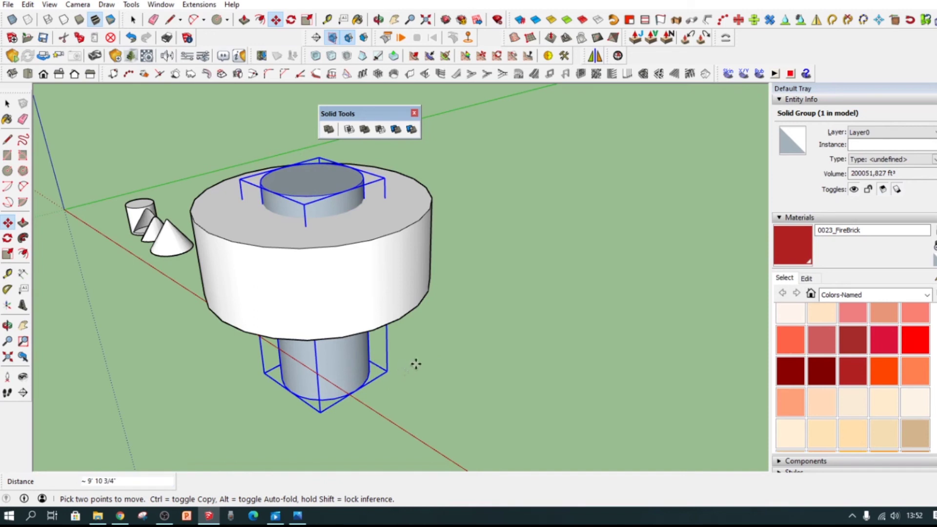
middle_click_drag(344, 311, 508, 356)
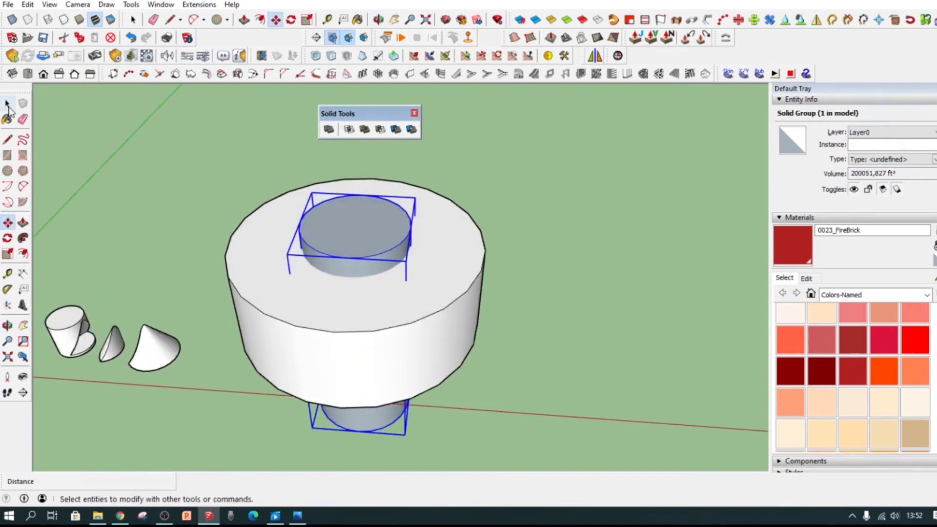
left_click(9, 108)
Examine from above and from the sides how the narrow cylinder passes through the wide one.
scroll(280, 153, "down", 3)
middle_click_drag(280, 154, 434, 408)
scroll(393, 283, "down", 2)
scroll(361, 245, "up", 2)
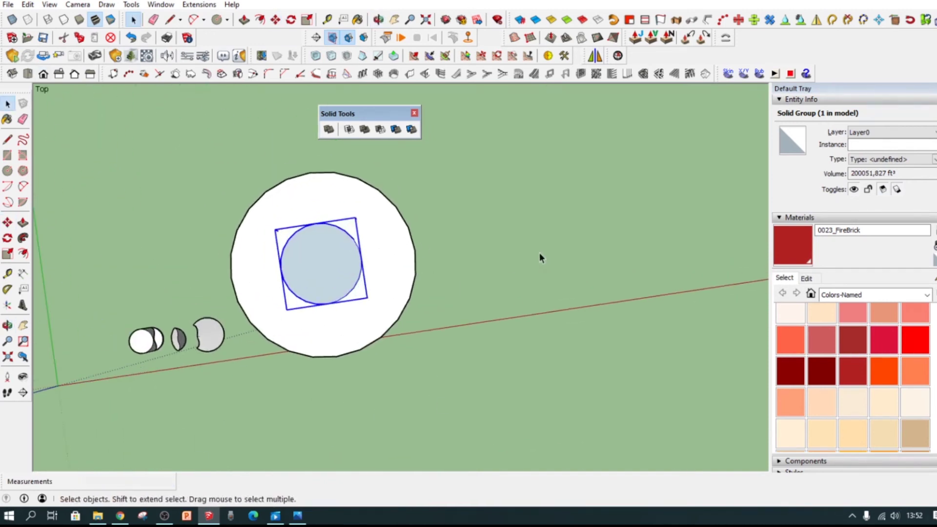
left_click(539, 253)
scroll(294, 256, "up", 2)
scroll(405, 275, "down", 2)
middle_click_drag(406, 275, 368, 159)
scroll(470, 300, "up", 2)
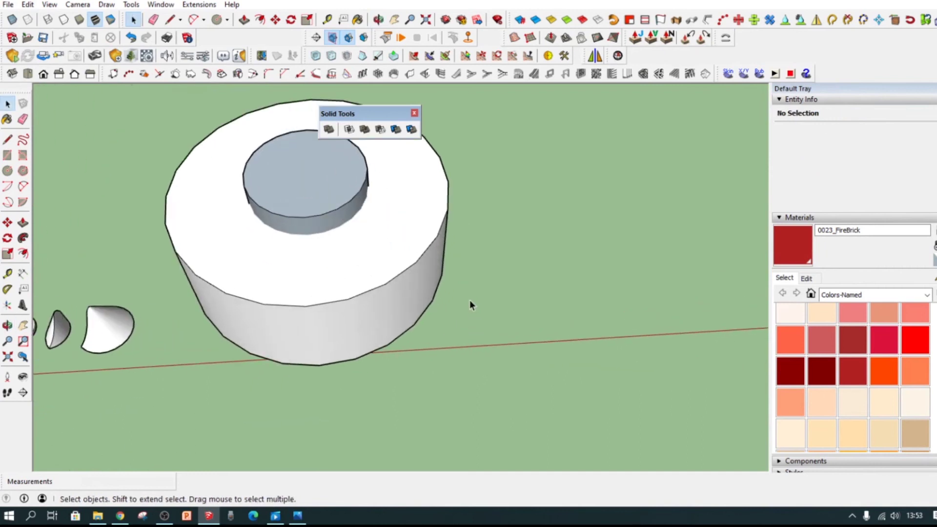
middle_click_drag(470, 300, 449, 190)
middle_click_drag(430, 291, 421, 456)
scroll(449, 299, "down", 3)
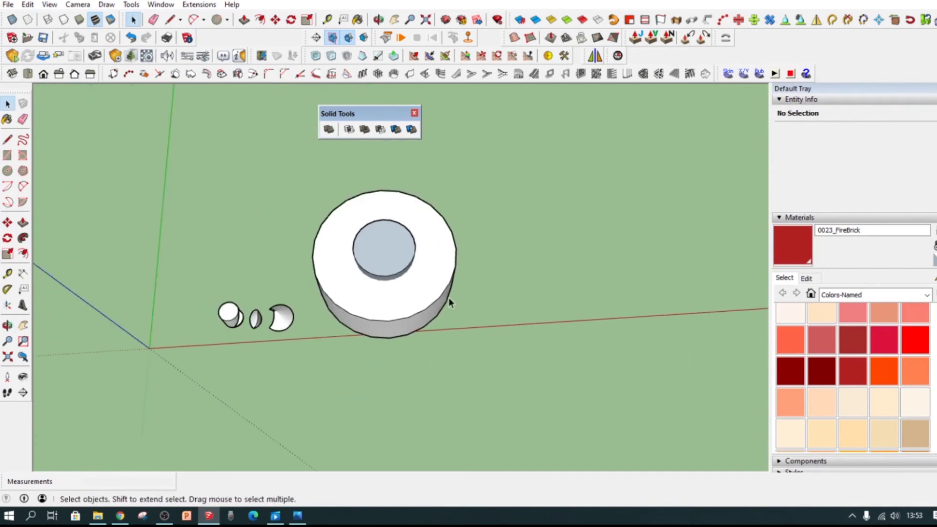
middle_click_drag(449, 299, 448, 361)
scroll(445, 270, "up", 2)
middle_click_drag(376, 378, 354, 178)
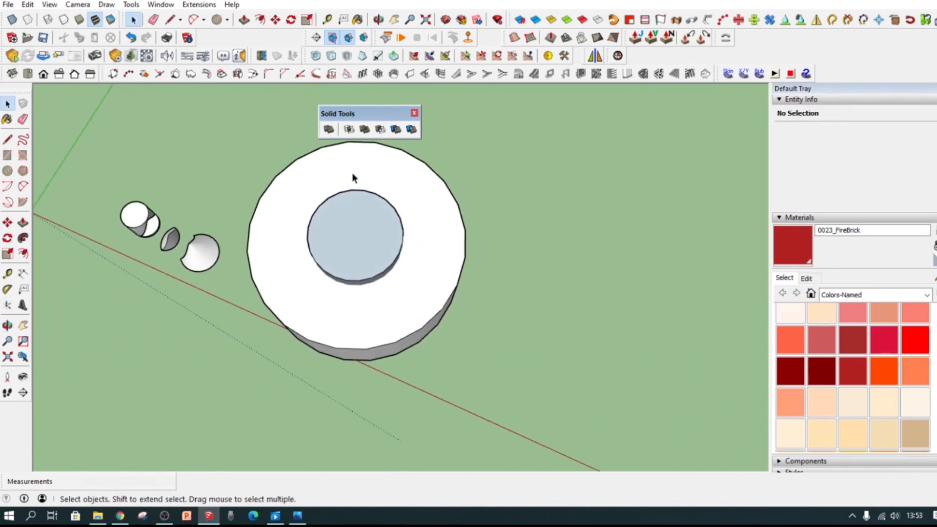
Subtract the narrow cylinder from the wide one with the Subtract tool, and undo the subtraction.
left_click(383, 132)
middle_click_drag(397, 237, 394, 209)
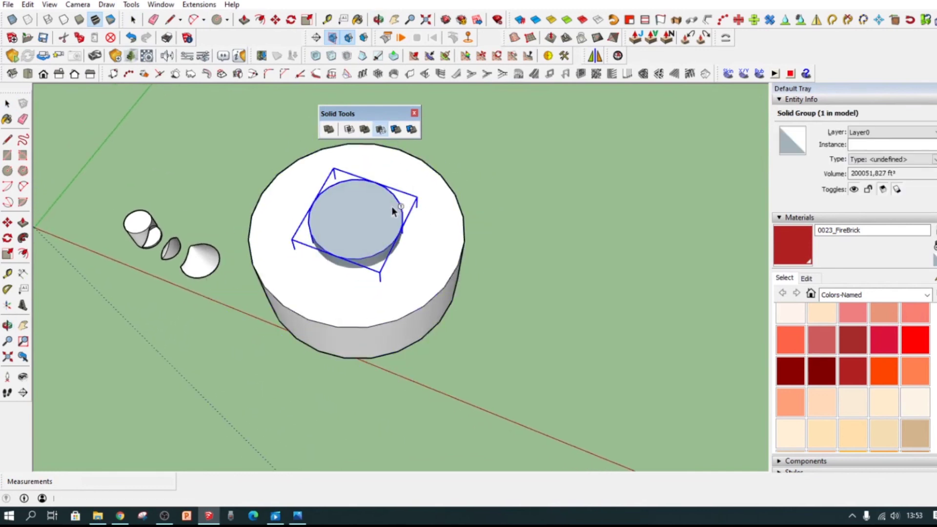
left_click(391, 209)
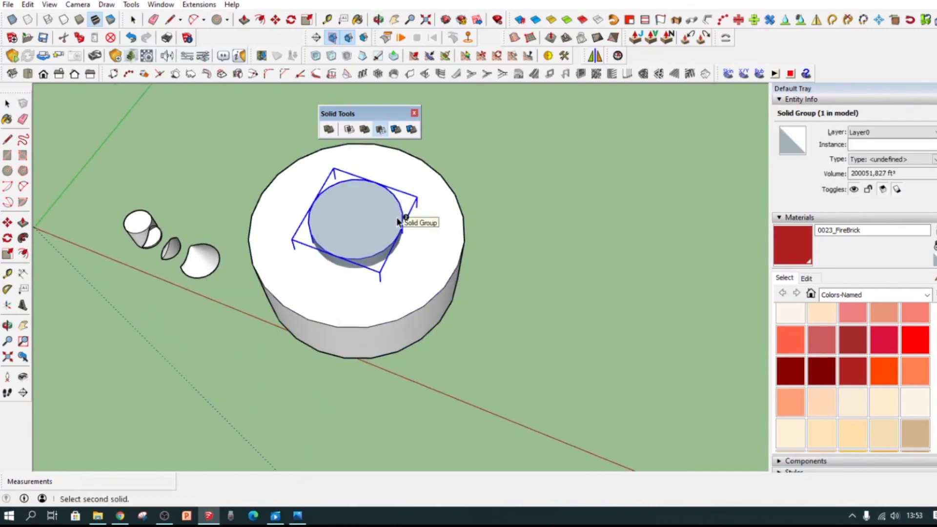
left_click(430, 248)
middle_click_drag(422, 226, 457, 236)
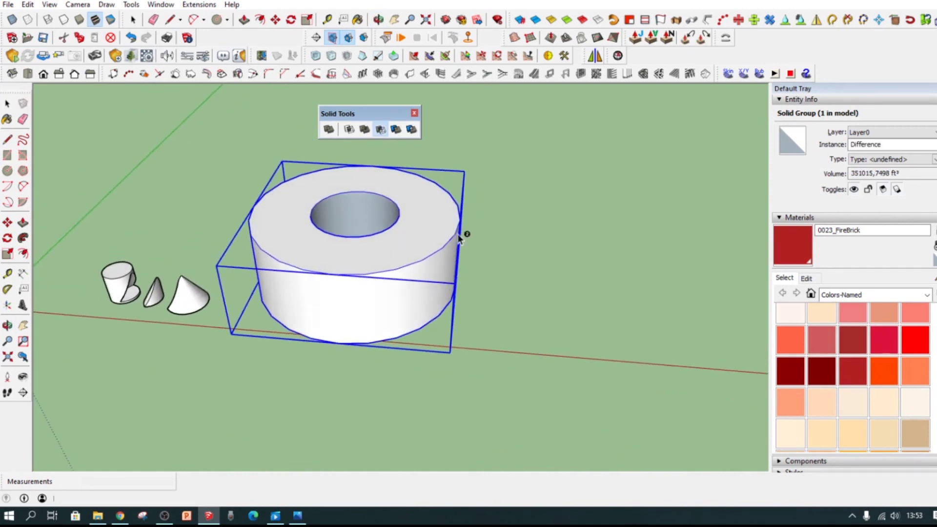
key("ctrl+z")
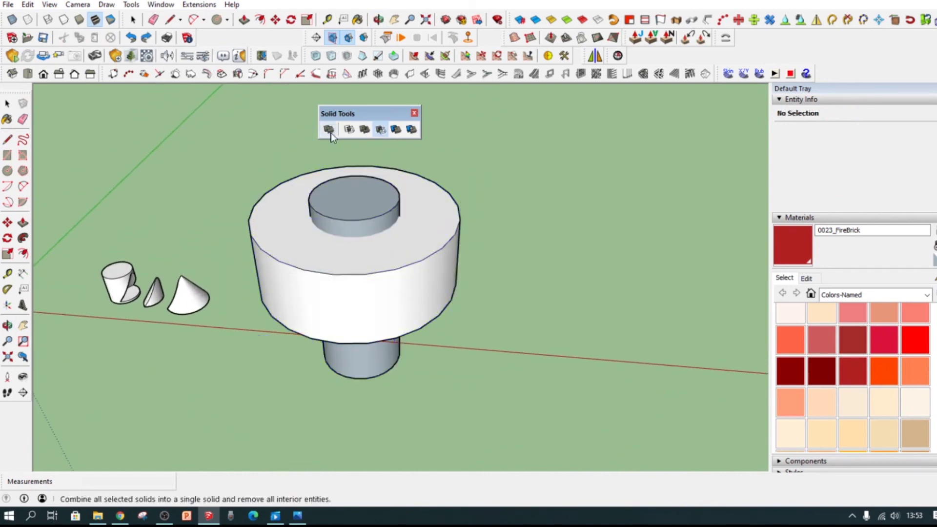
Combine the narrow and wide cylinders with Outer Shell, inspect the merged solid, and undo the operation.
left_click(330, 130)
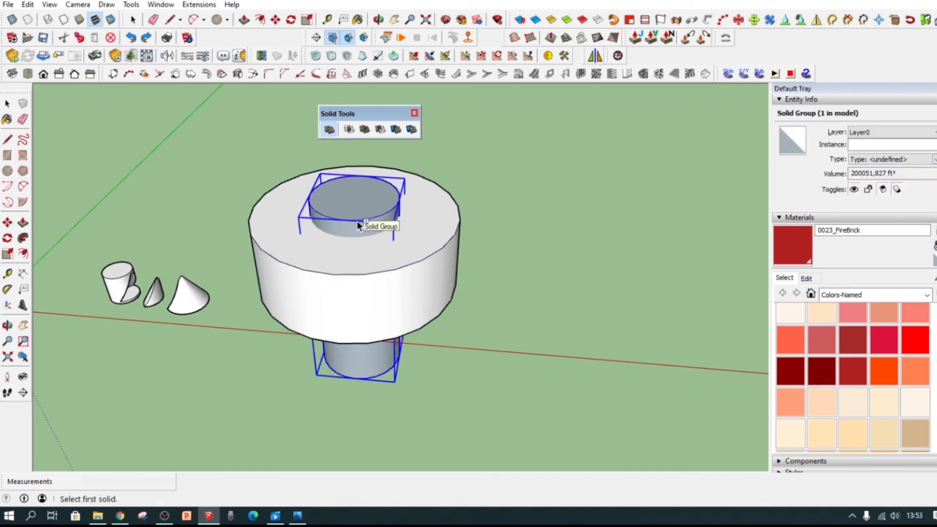
left_click(380, 252)
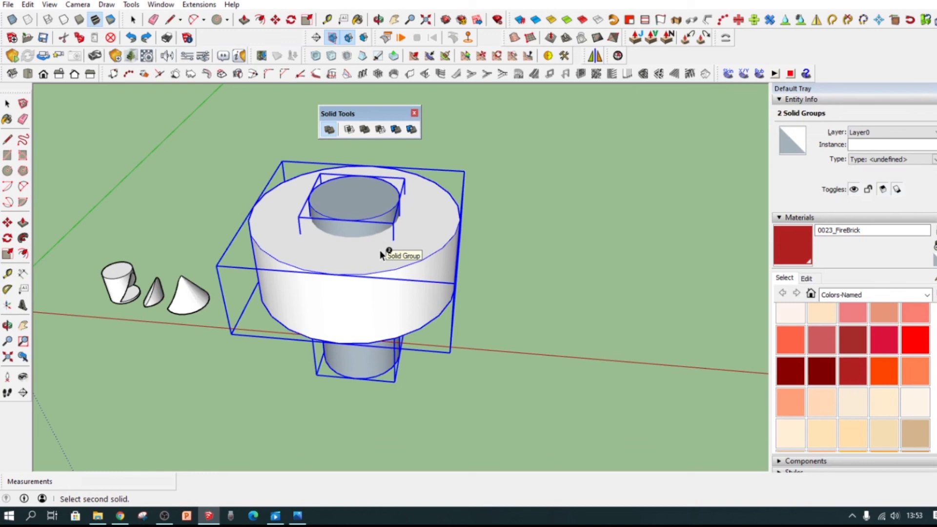
left_click(9, 108)
scroll(268, 186, "down", 2)
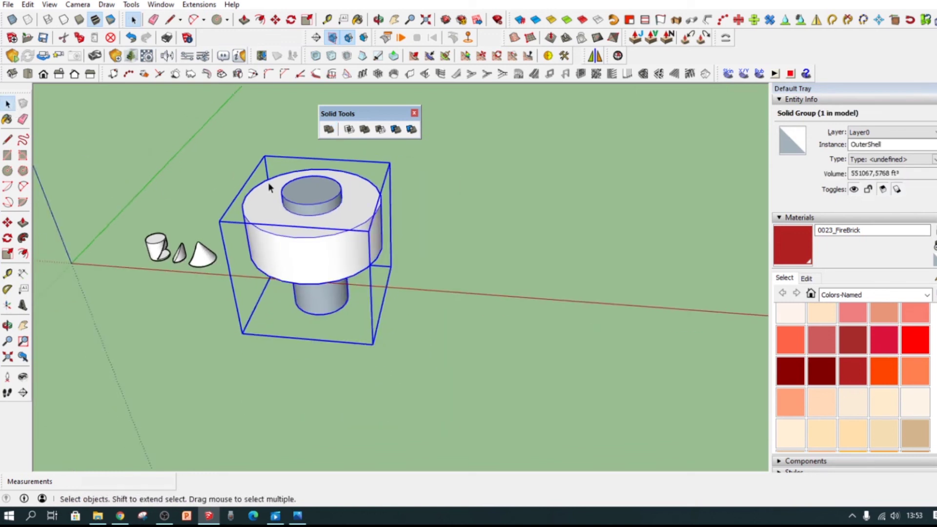
middle_click_drag(268, 186, 347, 314)
left_click(391, 242)
scroll(349, 230, "up", 2)
middle_click_drag(273, 168, 306, 177)
scroll(352, 210, "down", 2)
middle_click_drag(280, 232, 395, 167)
key("ctrl+z")
Trim with the Trim tool, picking the narrow cylinder as the first solid and the wide cylinder as the second.
scroll(346, 221, "down", 2)
scroll(430, 137, "up", 3)
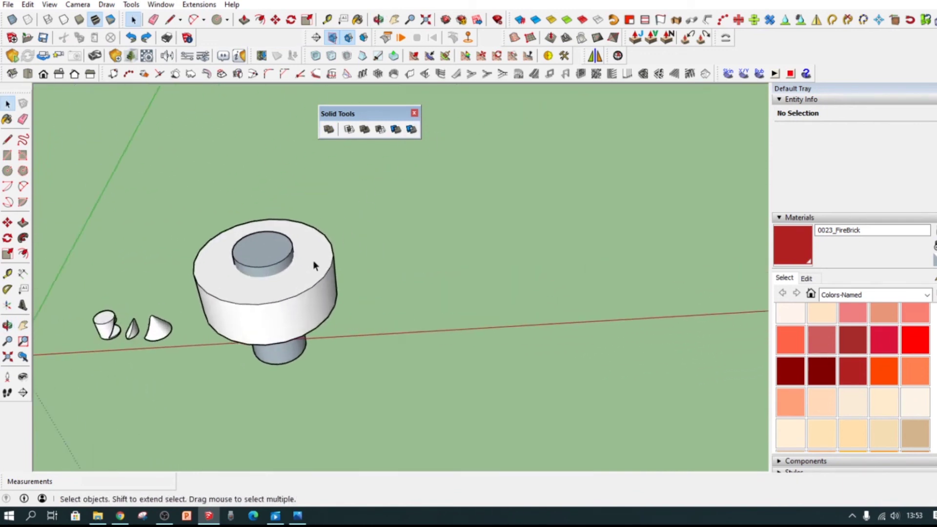
left_click(396, 130)
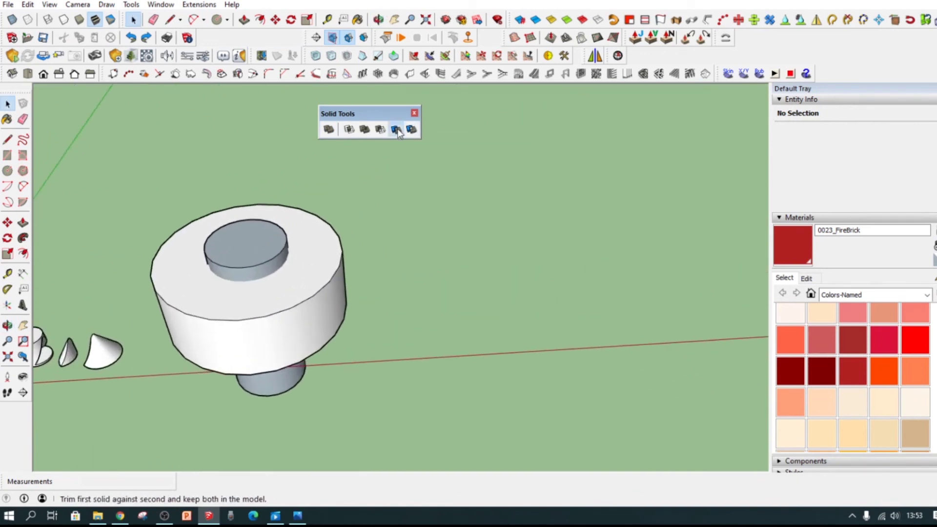
left_click(262, 263)
left_click(257, 294)
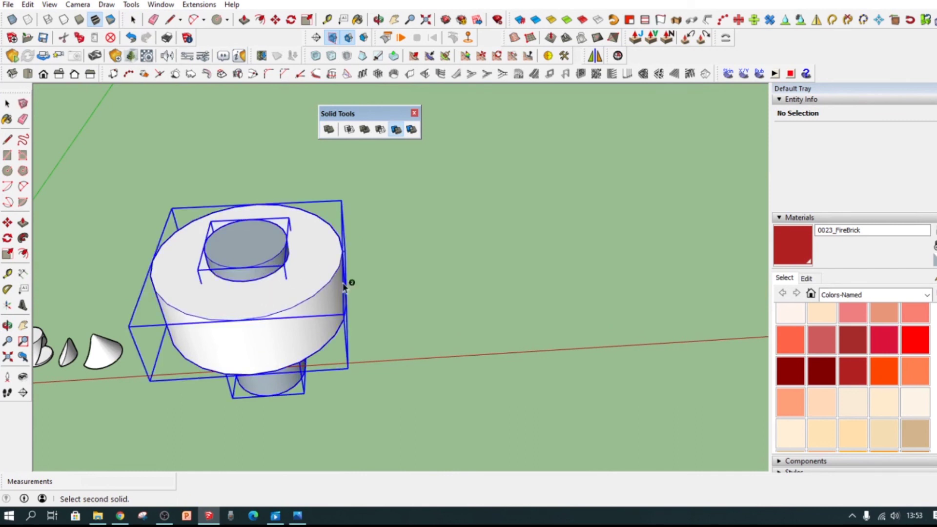
scroll(254, 236, "up", 1)
Move the trimmed wide cylinder about 100' 9" away from the narrow cylinder.
left_click(8, 103)
left_click(259, 314)
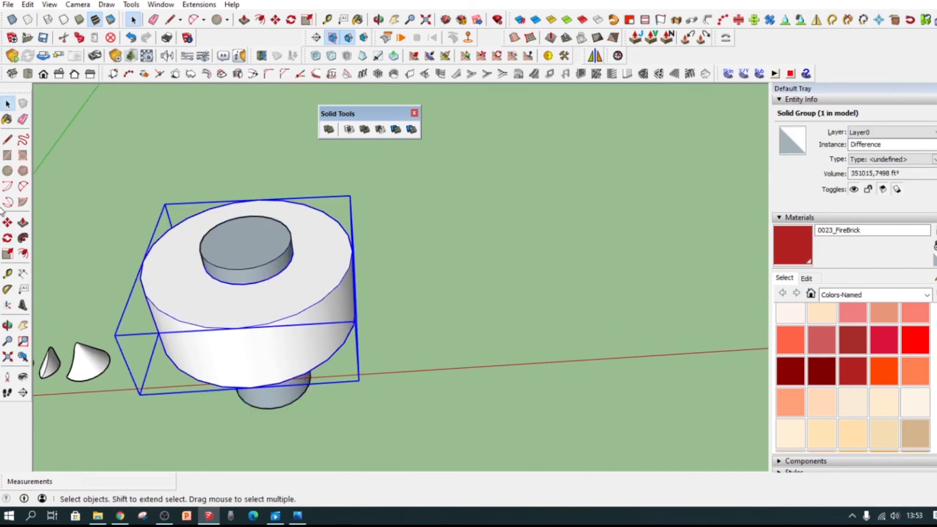
left_click_drag(263, 279, 448, 277)
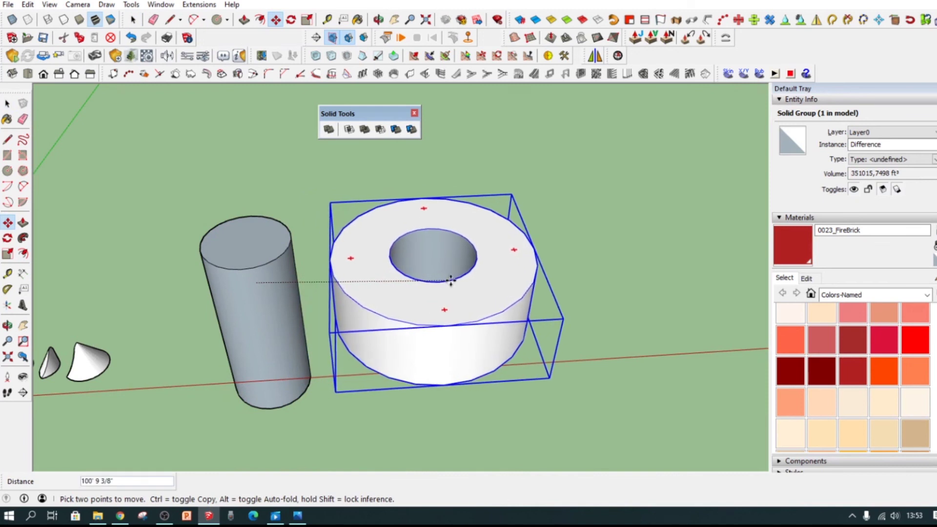
Examine the hole through the trimmed wide cylinder and the separated narrow cylinder from several angles.
middle_click_drag(448, 276, 404, 420)
scroll(342, 317, "down", 3)
middle_click_drag(347, 324, 385, 320)
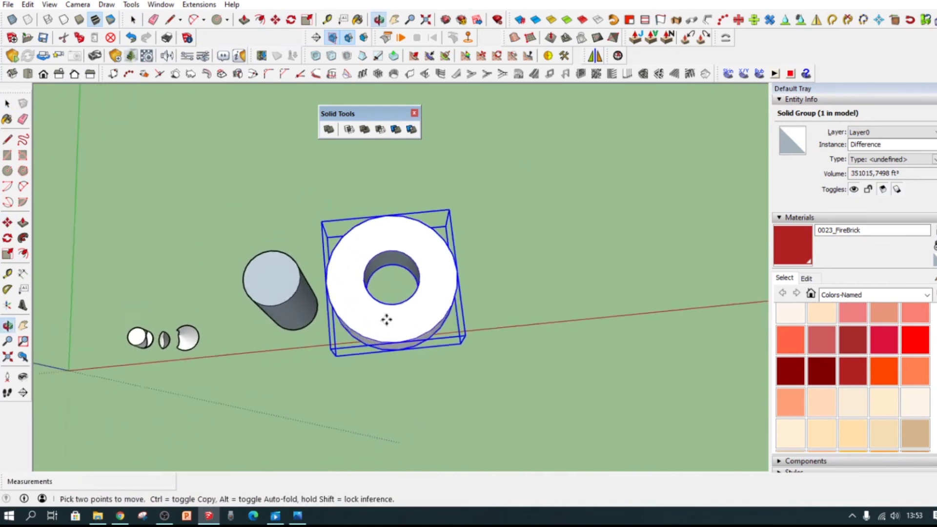
scroll(327, 299, "up", 3)
middle_click_drag(309, 303, 256, 226)
scroll(533, 255, "up", 5)
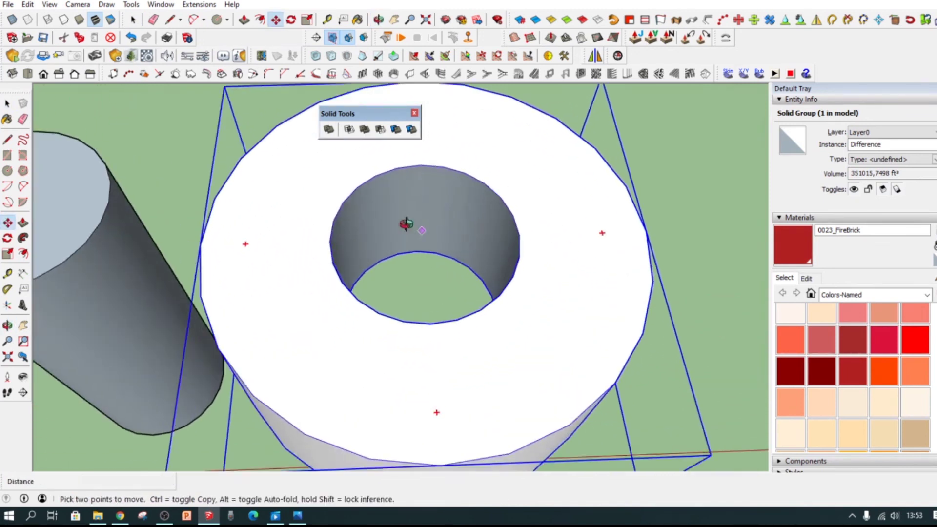
middle_click_drag(227, 184, 521, 215)
scroll(377, 256, "down", 4)
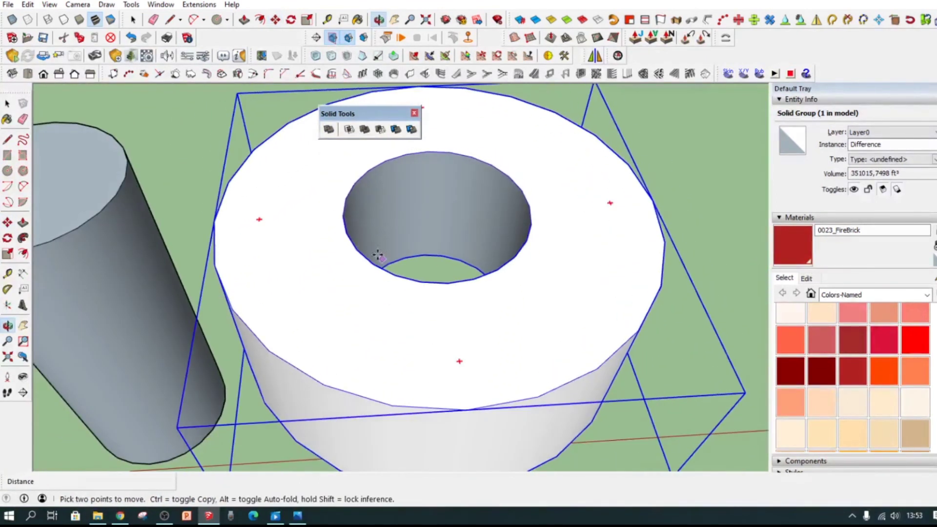
scroll(340, 262, "down", 6)
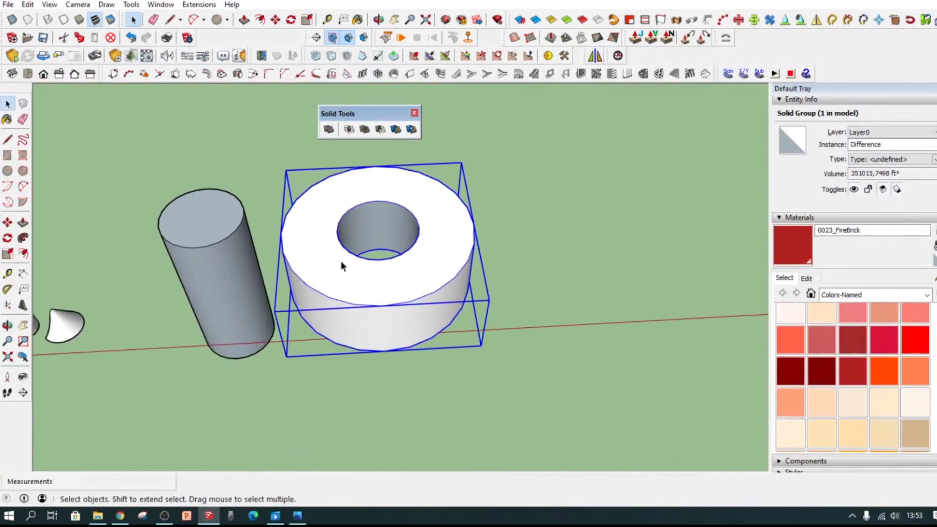
middle_click_drag(232, 288, 370, 313)
scroll(399, 240, "up", 3)
scroll(396, 282, "down", 3)
middle_click_drag(397, 282, 398, 260)
Open the trimmed ring group for editing, push its top face down about 15' 9 9/16", and close the group.
double_click(399, 261)
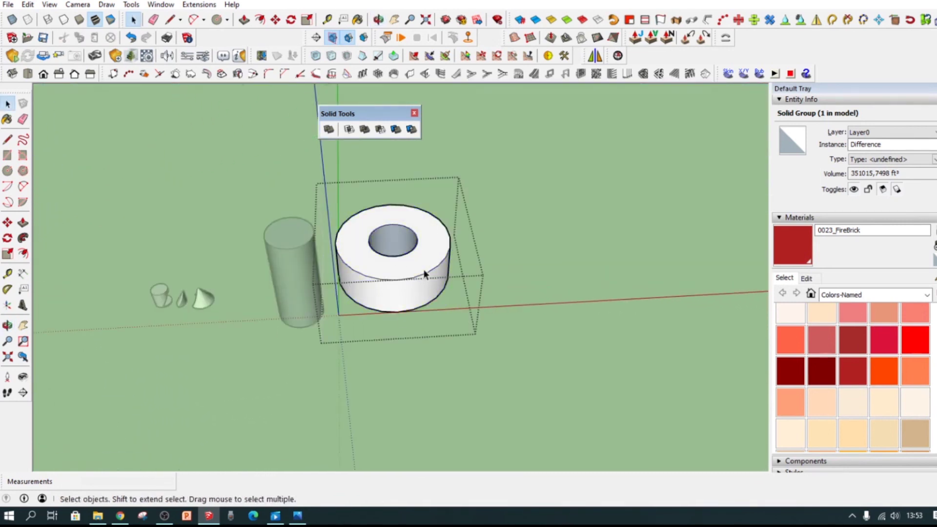
scroll(424, 274, "up", 3)
left_click(320, 268)
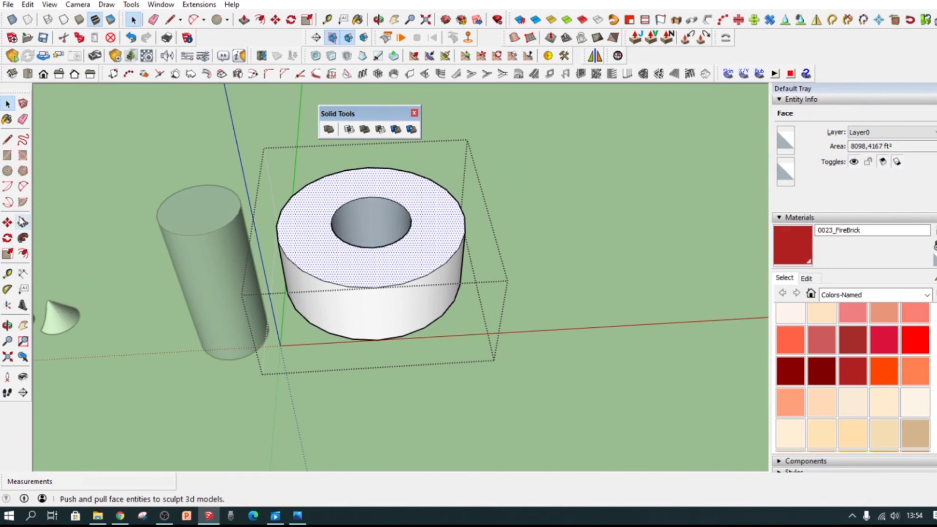
left_click(22, 222)
scroll(332, 217, "up", 3)
left_click_drag(313, 239, 320, 275)
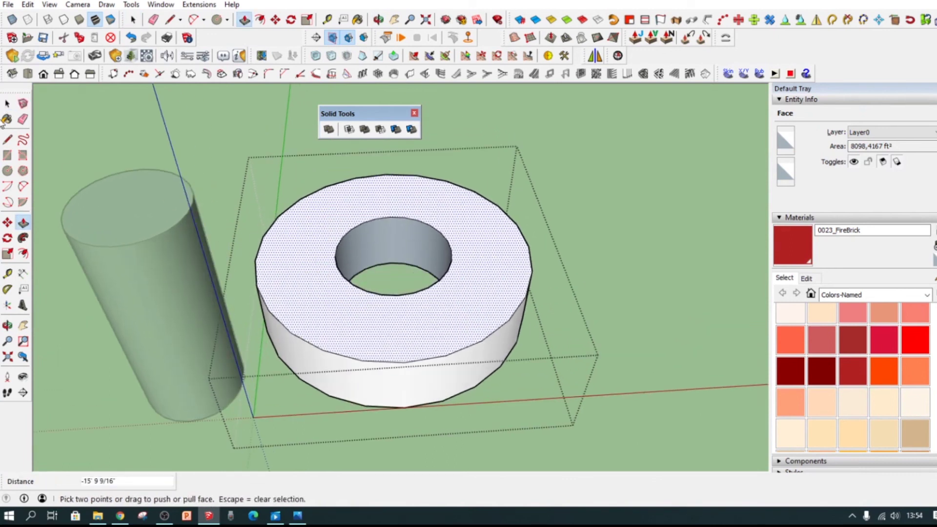
left_click(10, 102)
scroll(337, 250, "down", 4)
key("Escape")
middle_click_drag(393, 233, 326, 243)
scroll(386, 295, "up", 3)
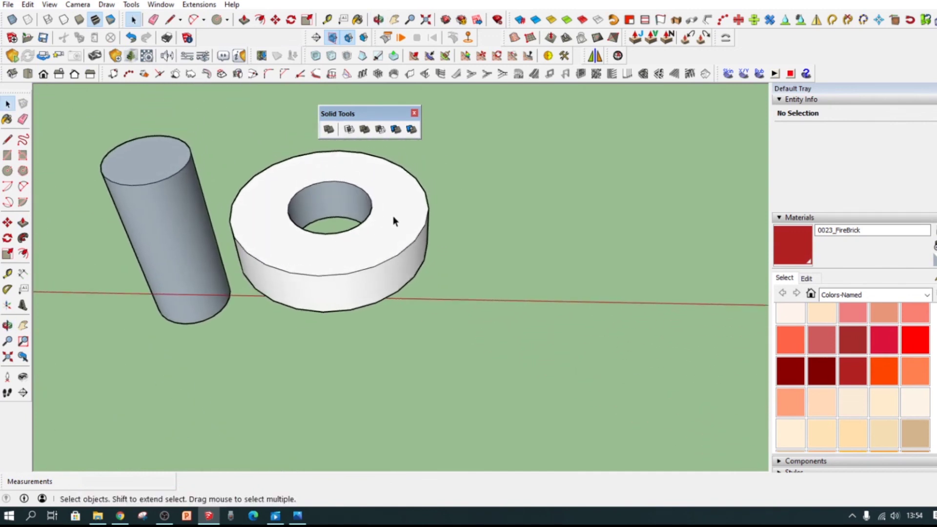